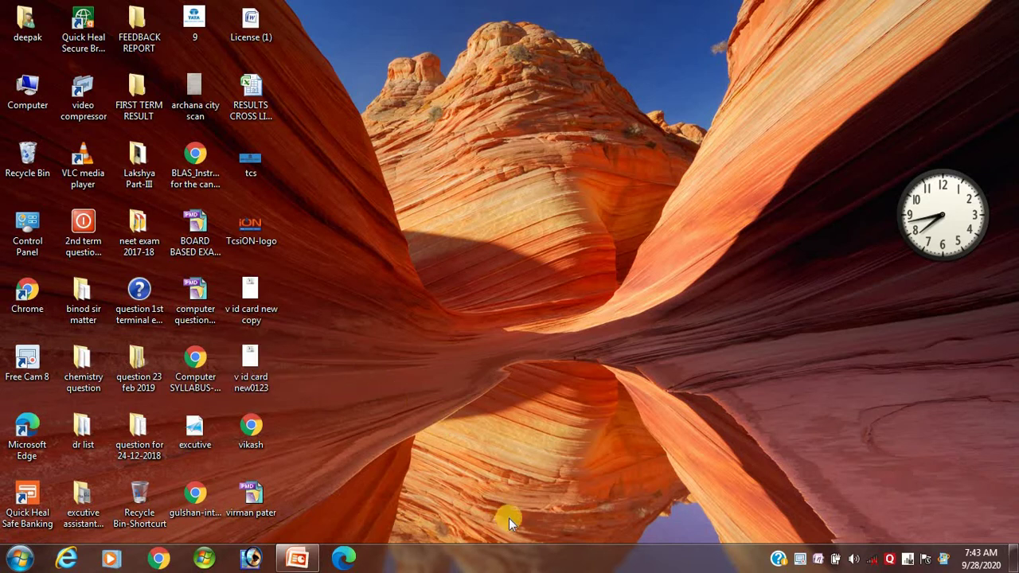
- Browse the computer's drives in a maximized window and open the scanned documents folder on Local Disk (D:)
click(22, 559)
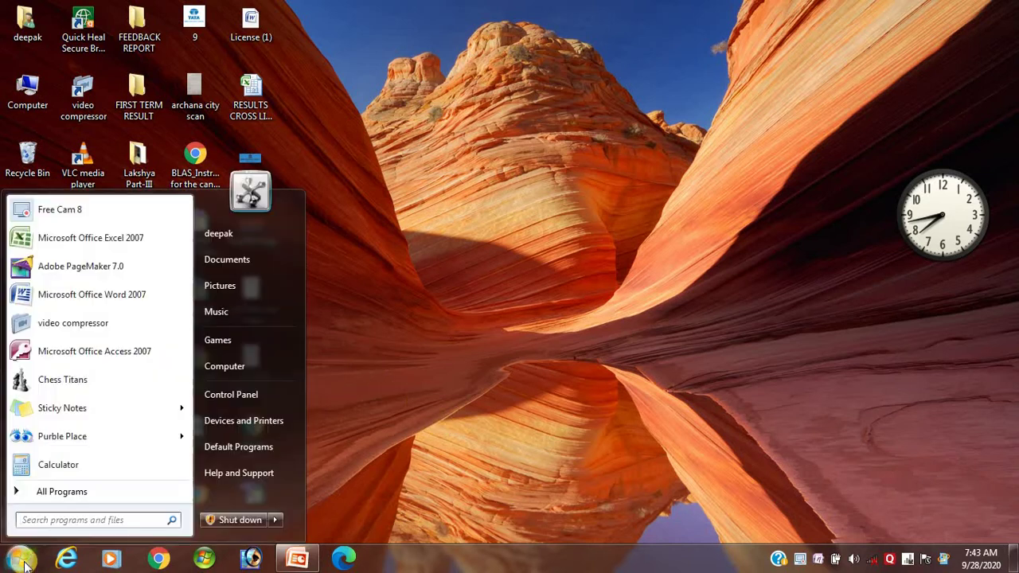
click(237, 368)
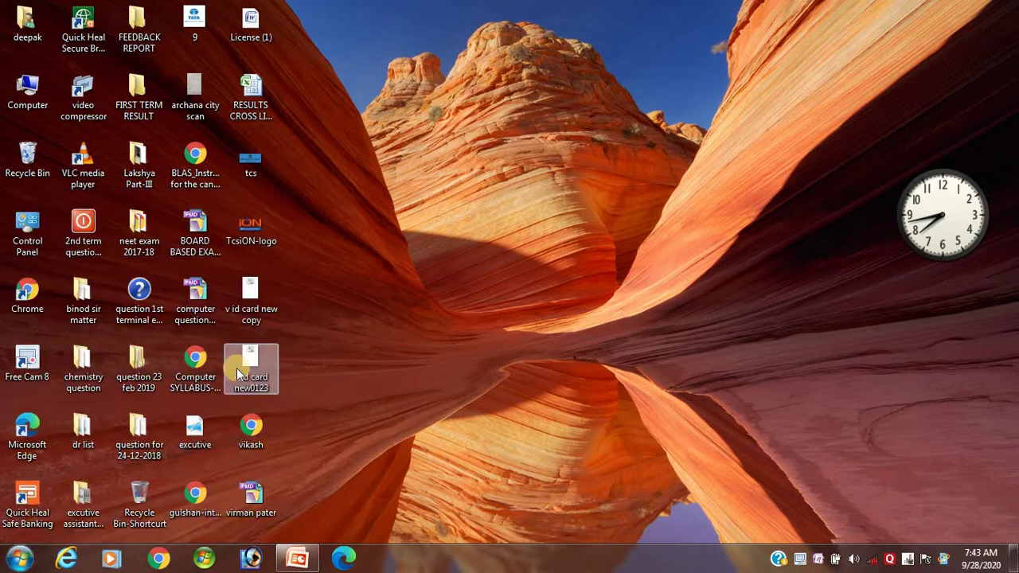
double_click(760, 86)
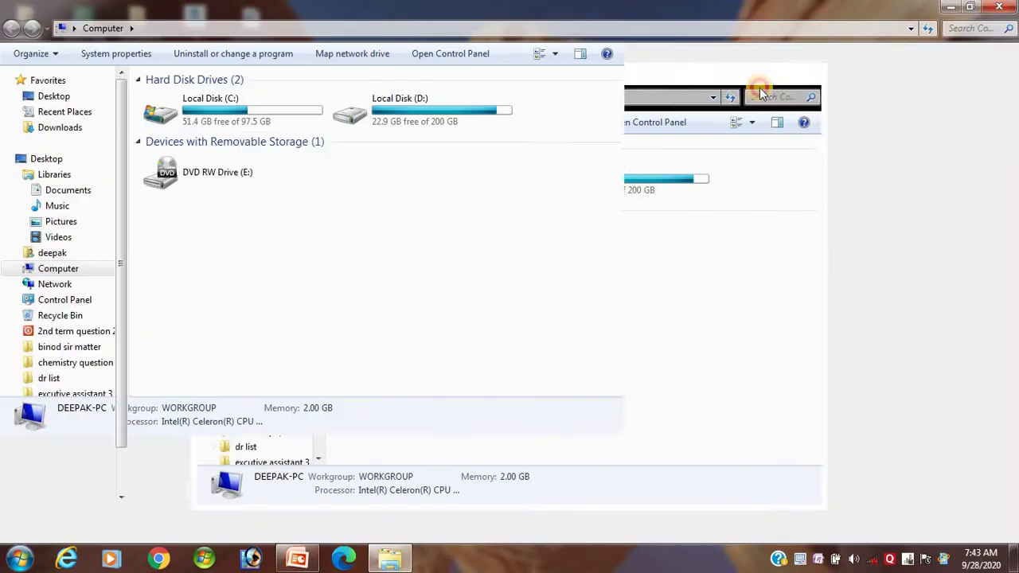
click(425, 114)
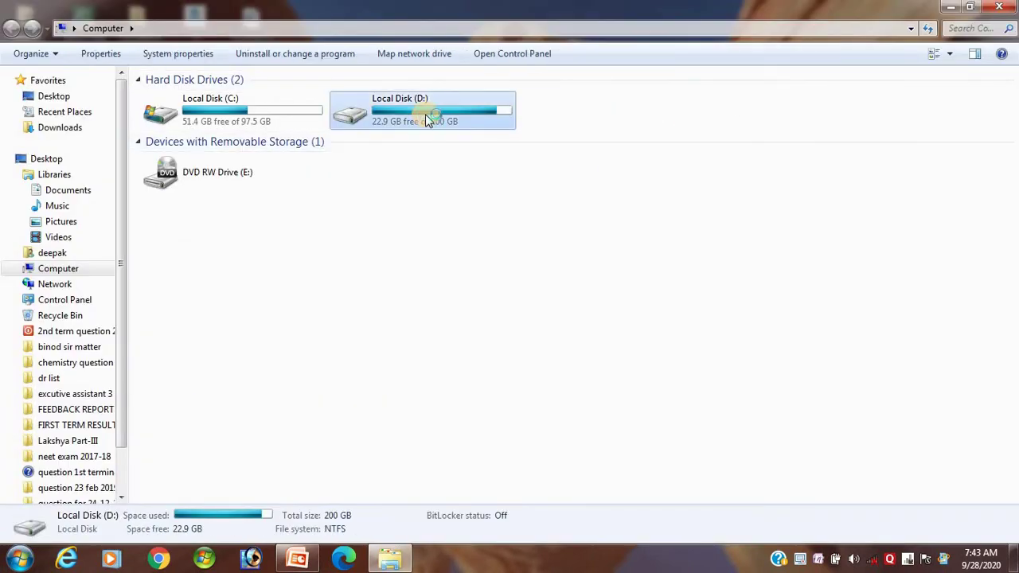
double_click(427, 118)
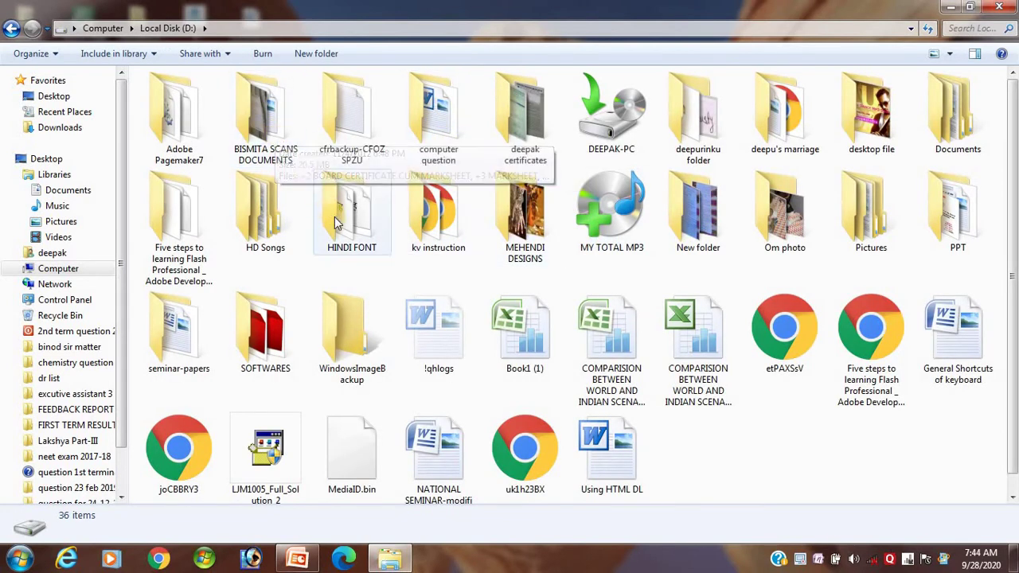
double_click(288, 135)
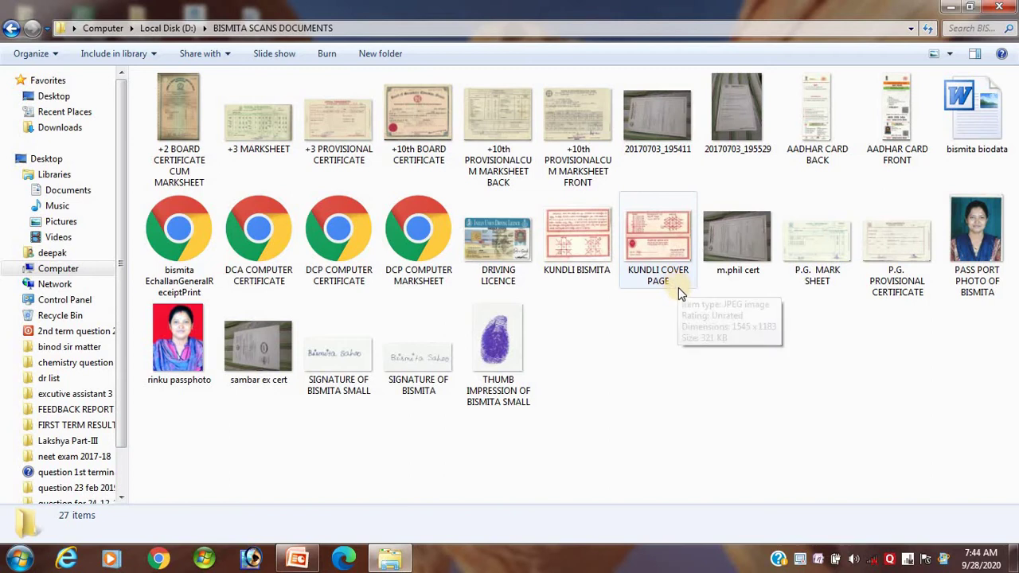
- Create a folder in the scanned documents folder, keeping the default name New folder
click(391, 54)
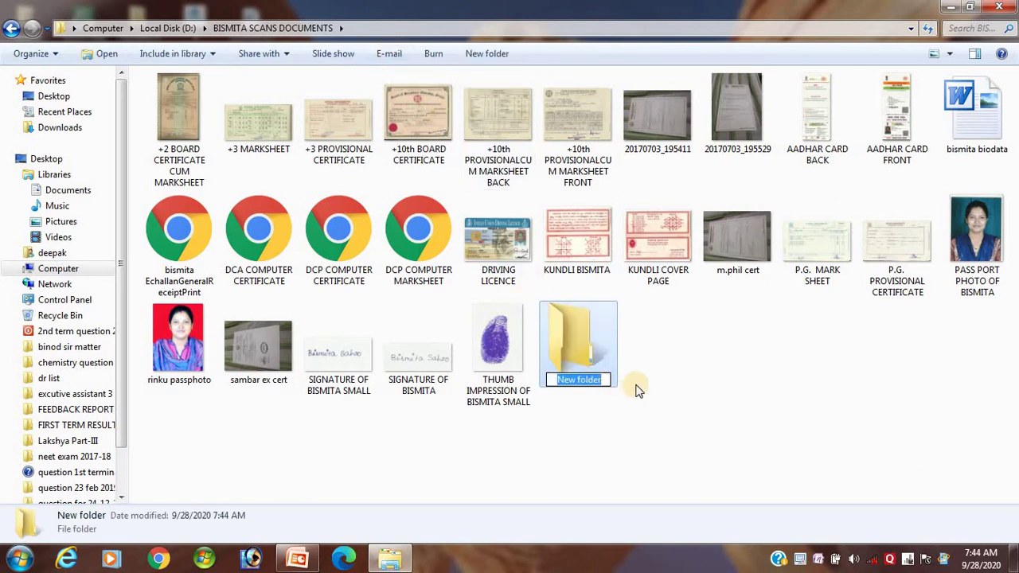
key(Return)
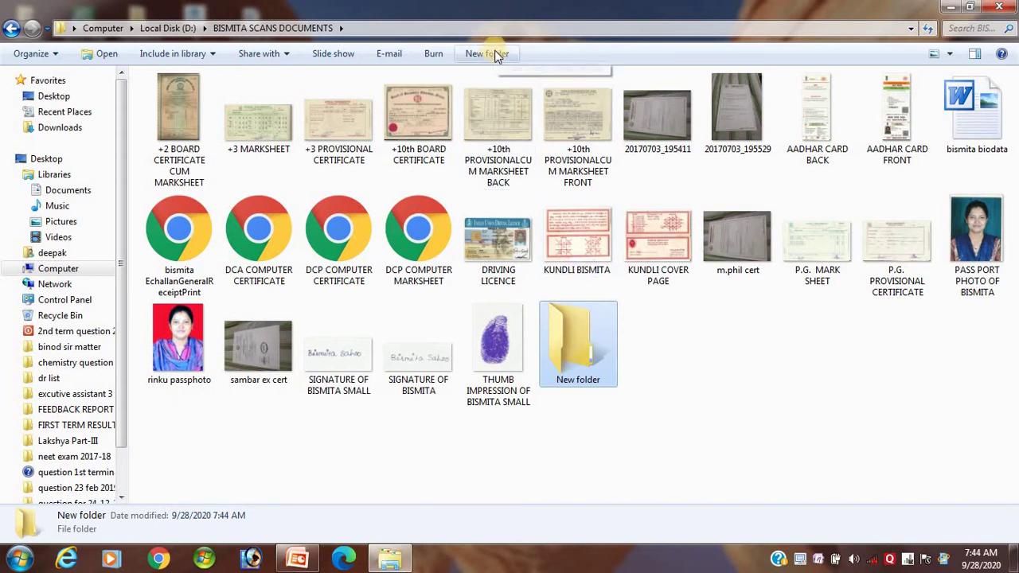
mouse_move(567, 319)
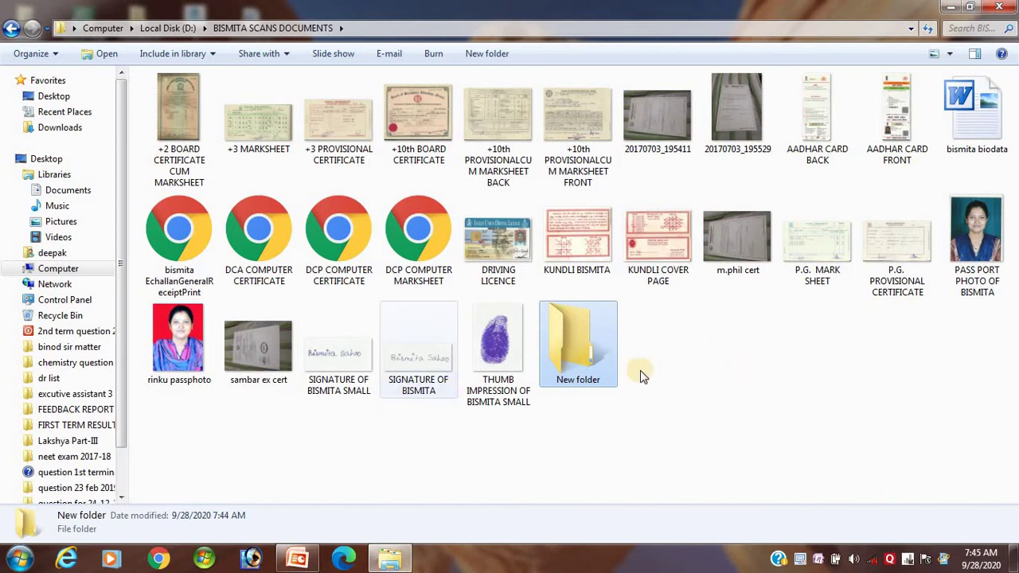
- Create a second folder beside the first, keeping the default name New folder (2)
right_click(785, 368)
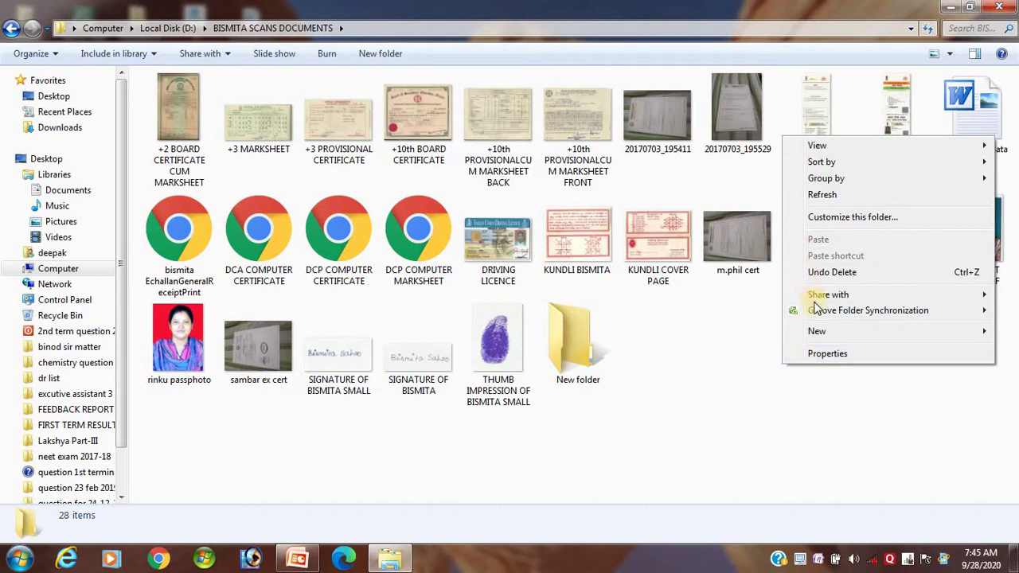
mouse_move(827, 335)
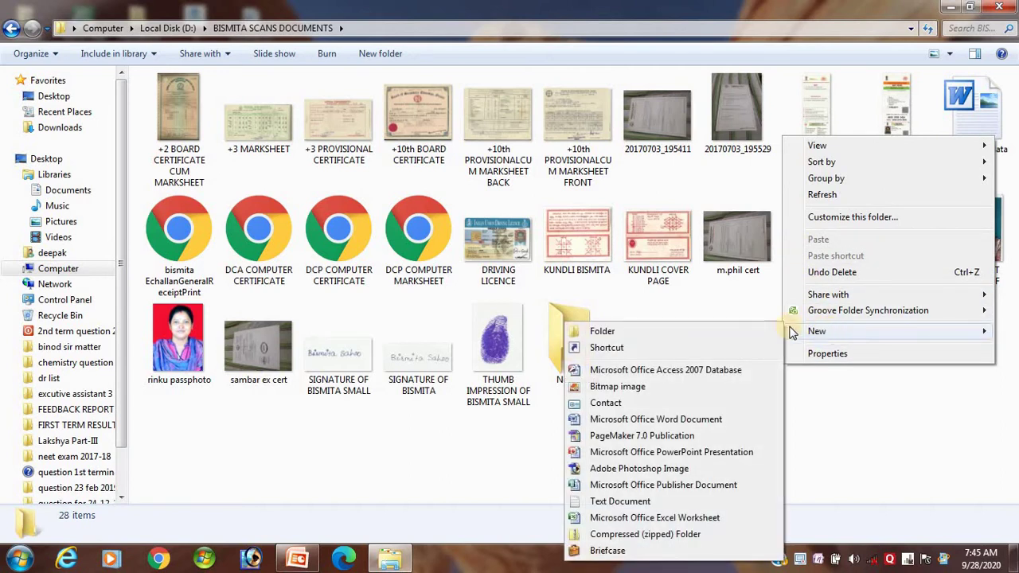
click(689, 331)
key(Return)
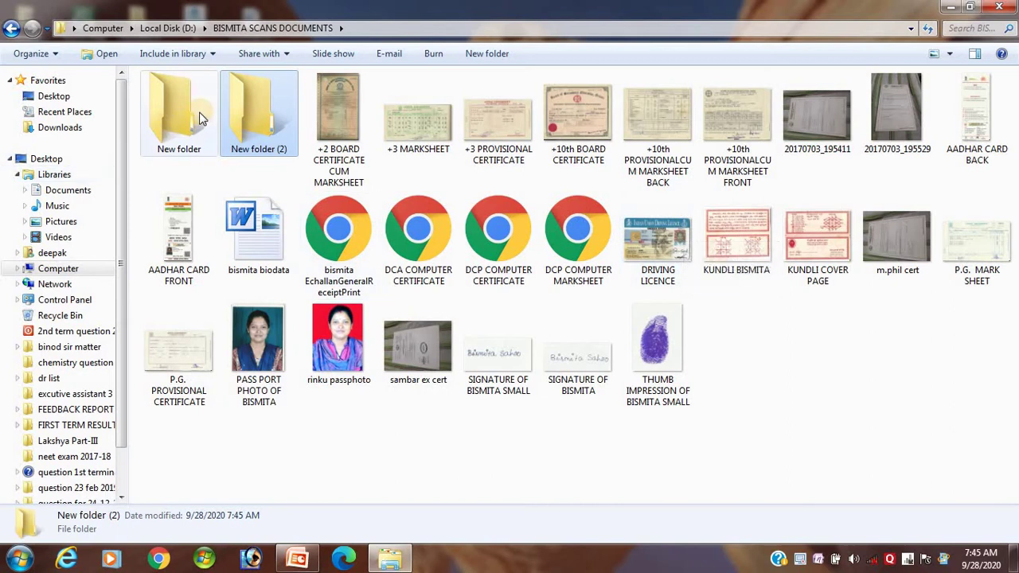
- Rename the folder called New folder to a person's first name in capital letters
click(175, 152)
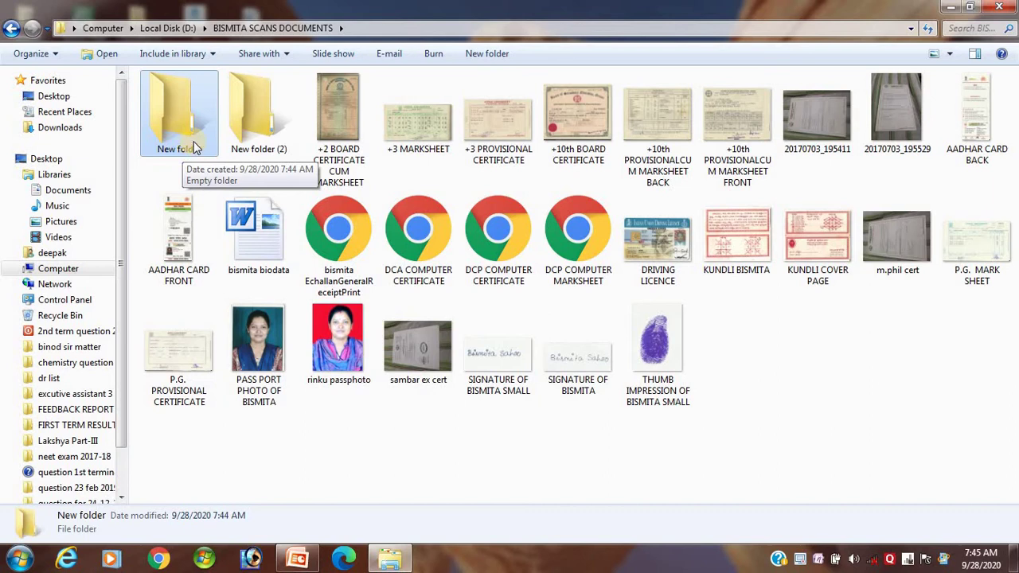
click(56, 56)
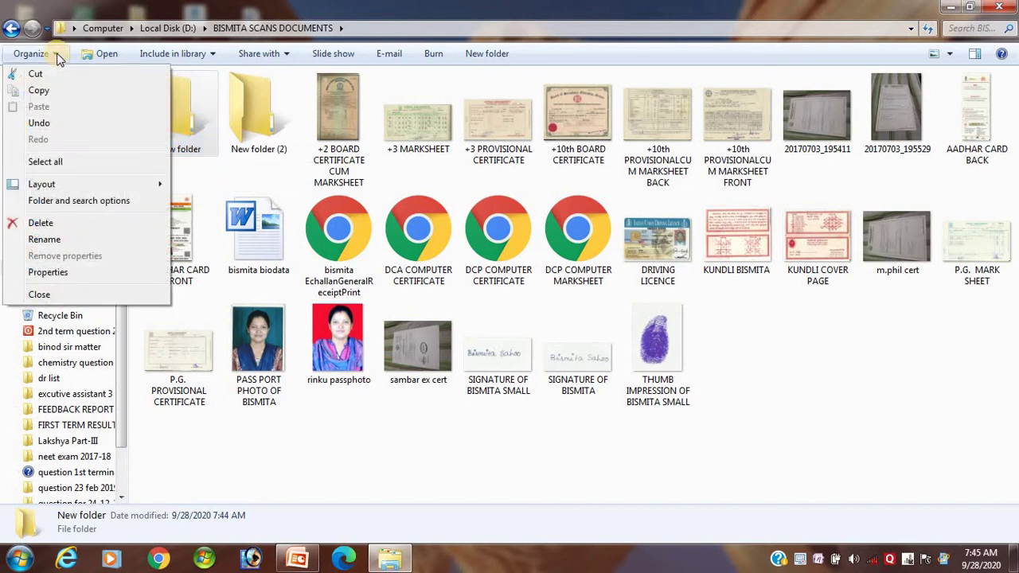
click(194, 137)
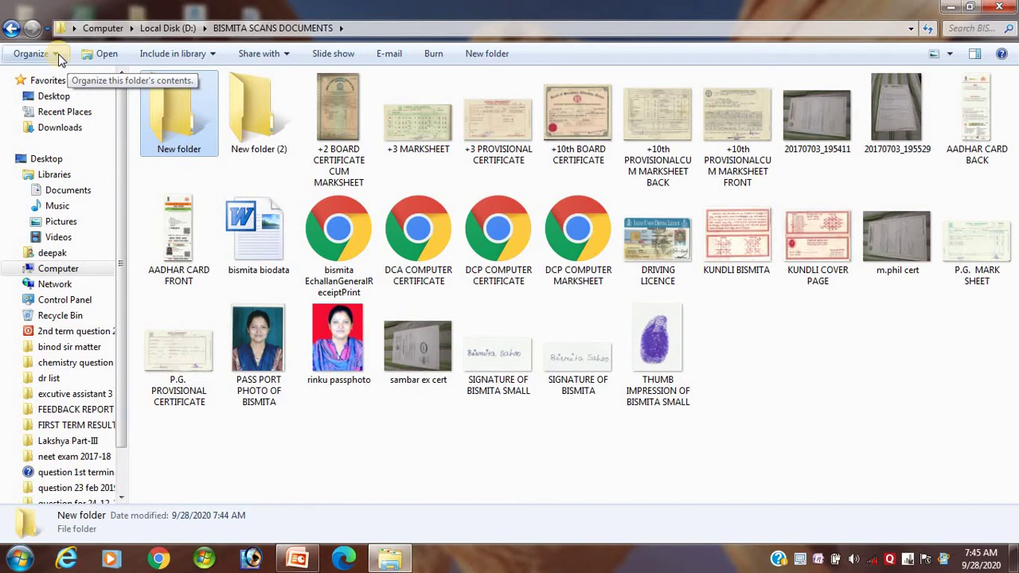
click(28, 54)
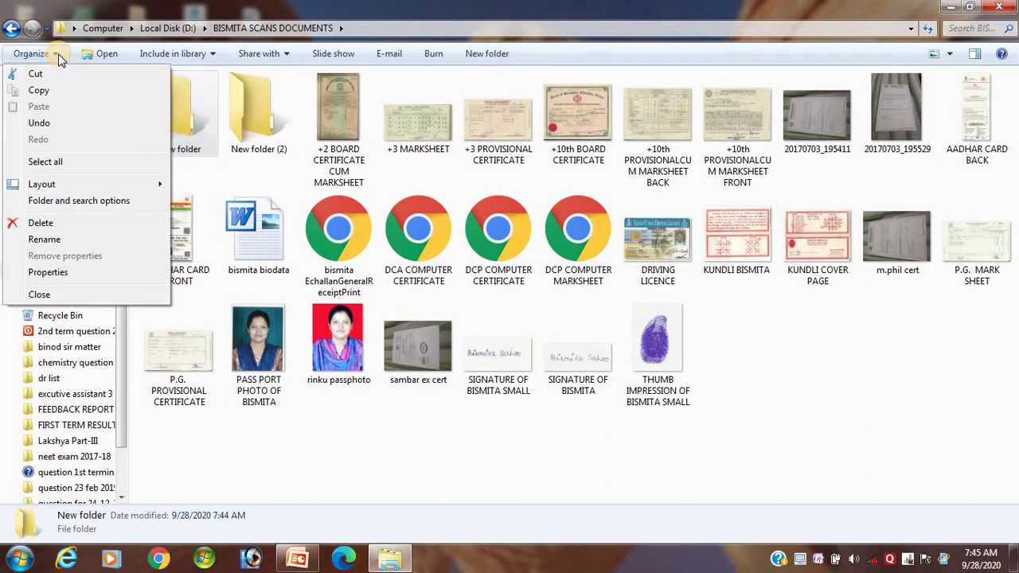
click(45, 239)
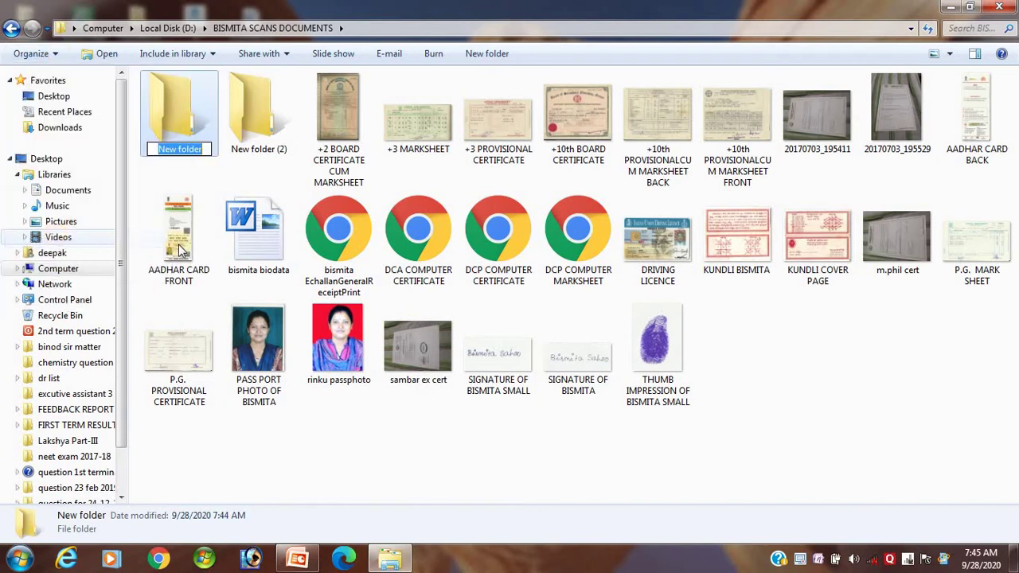
text(D)
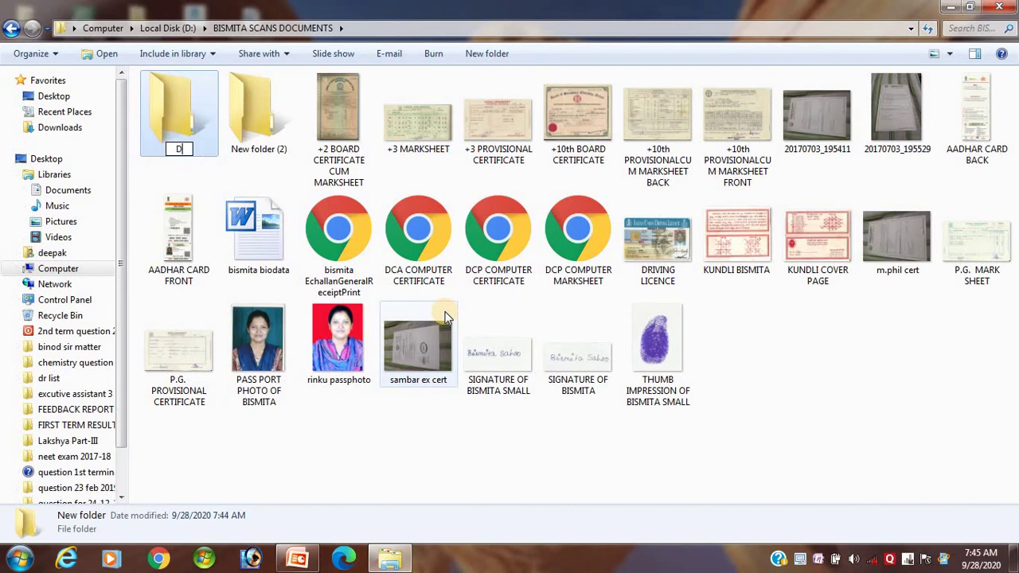
text(EEPAK)
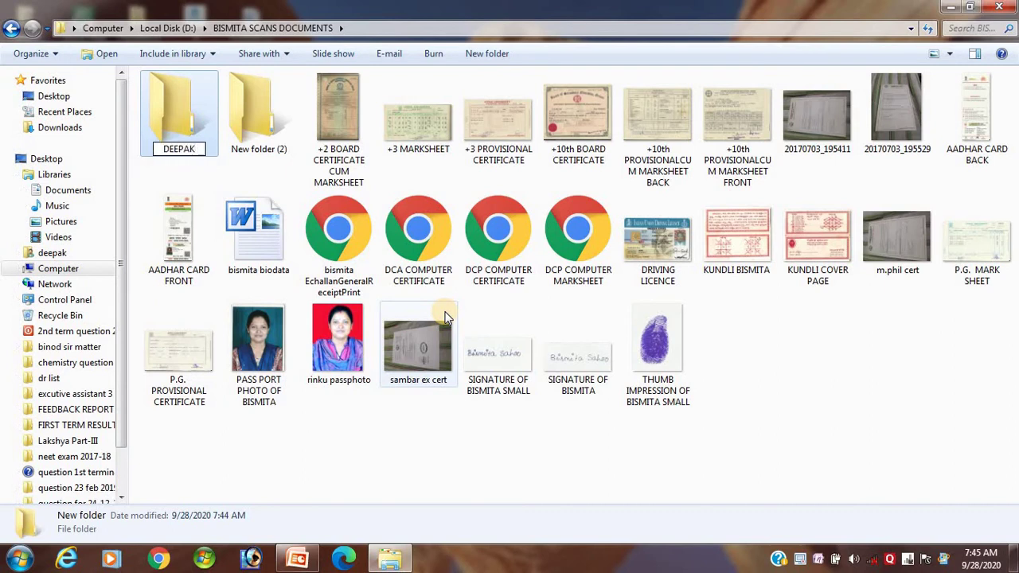
key(Return)
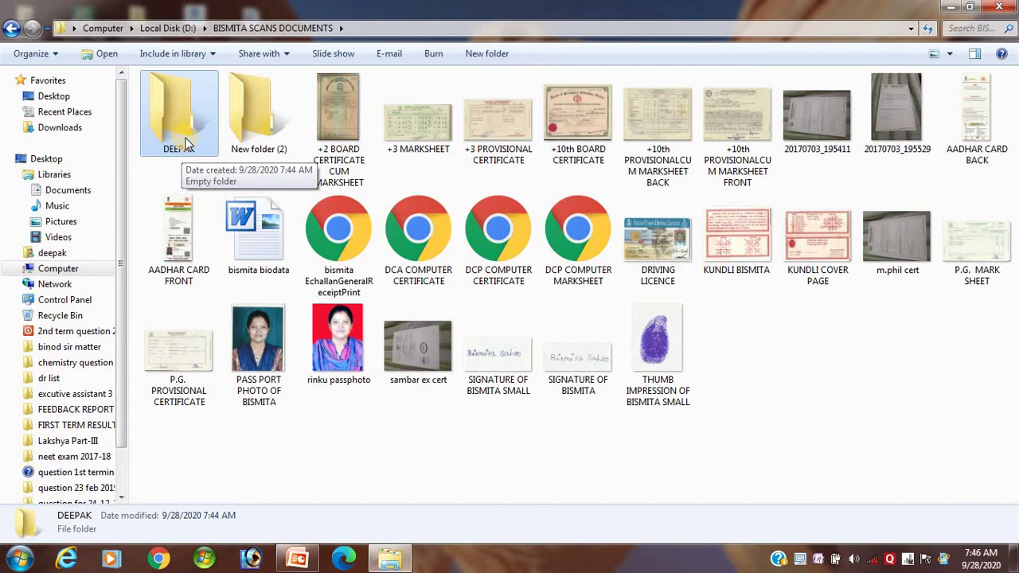
- Rename the same folder to the short form of that first name
key(F2)
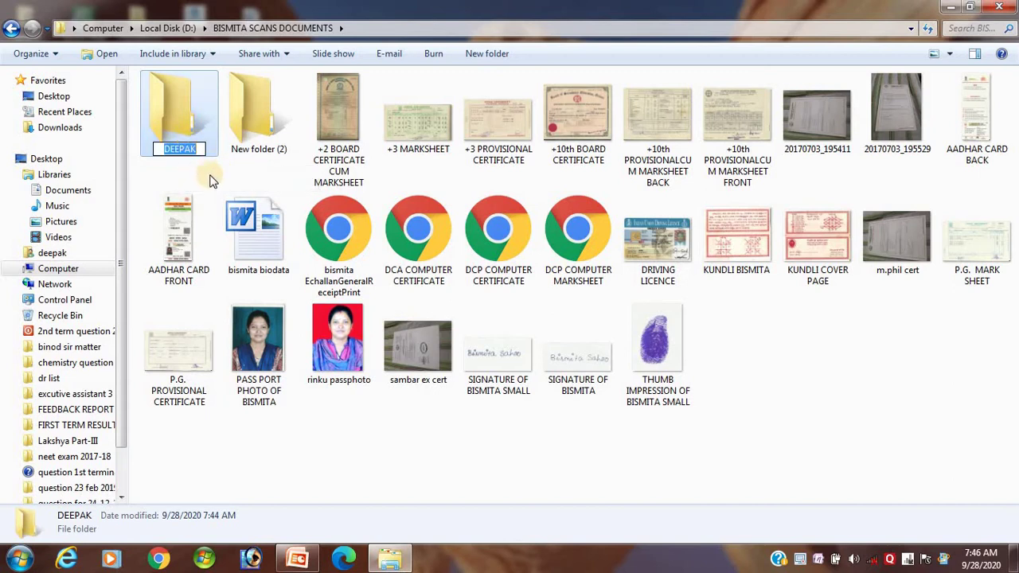
text(DEEPU)
key(Return)
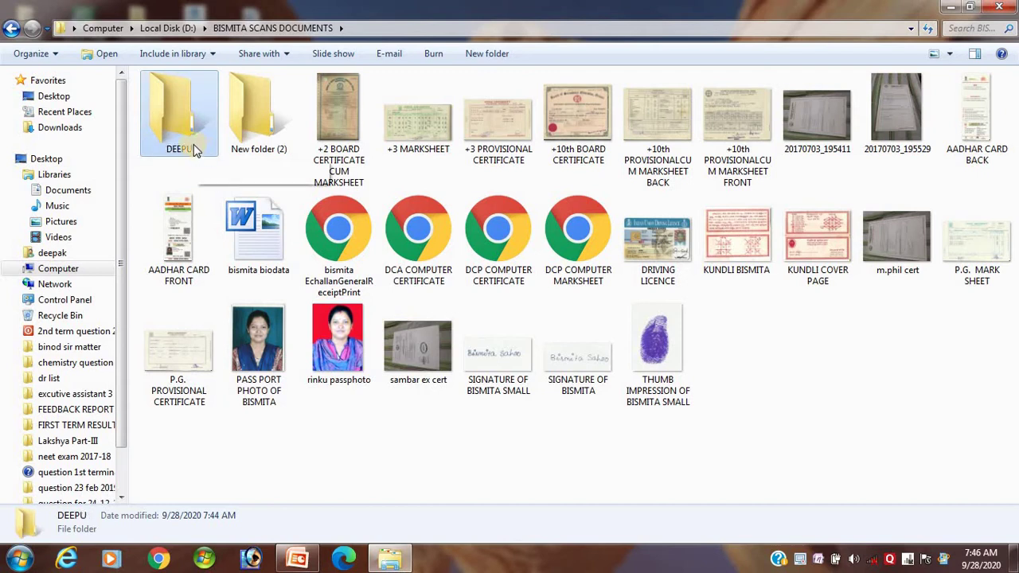
- Rename the first folder once more, giving it a different person's first name in capital letters
click(188, 144)
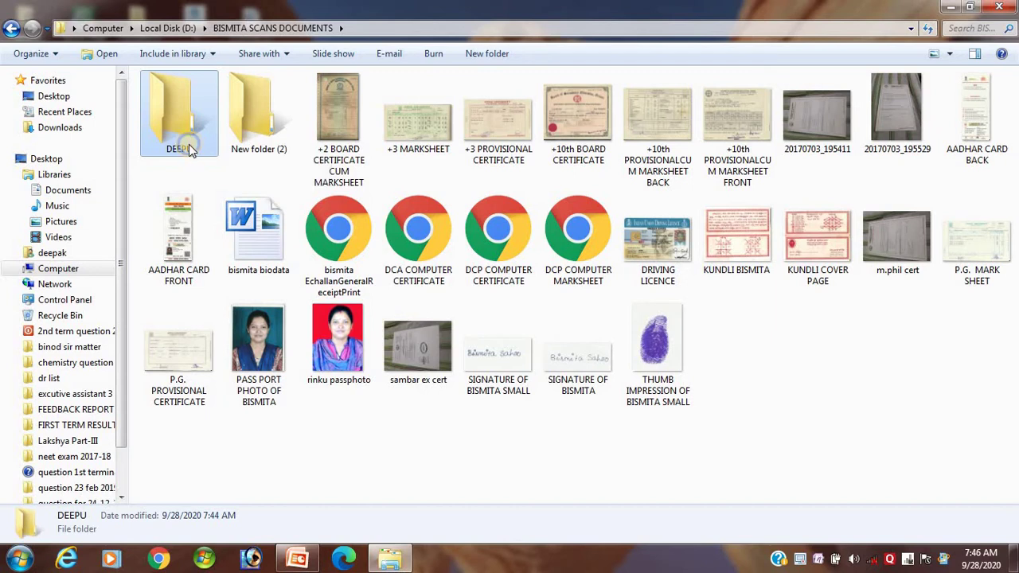
right_click(189, 146)
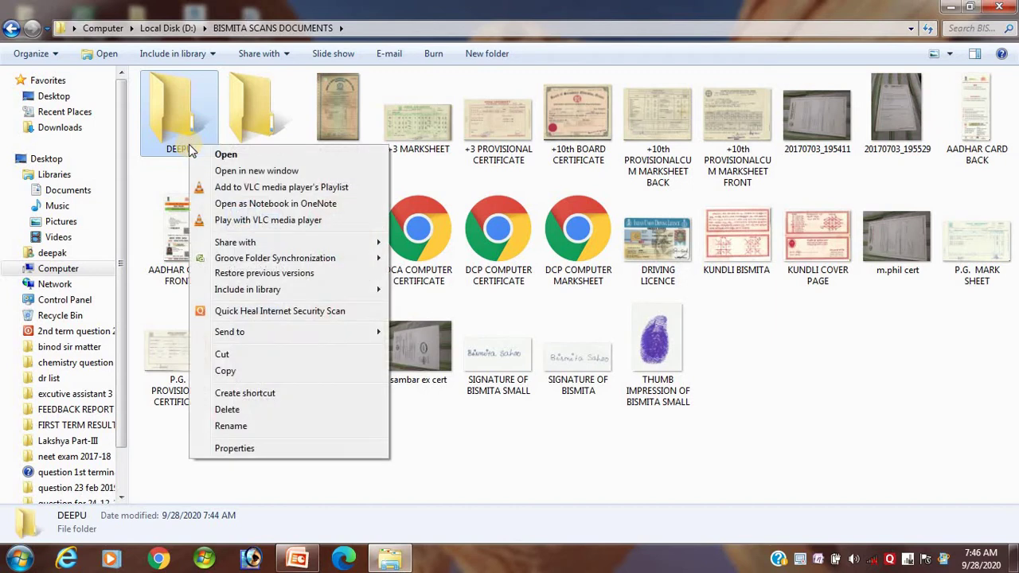
click(234, 425)
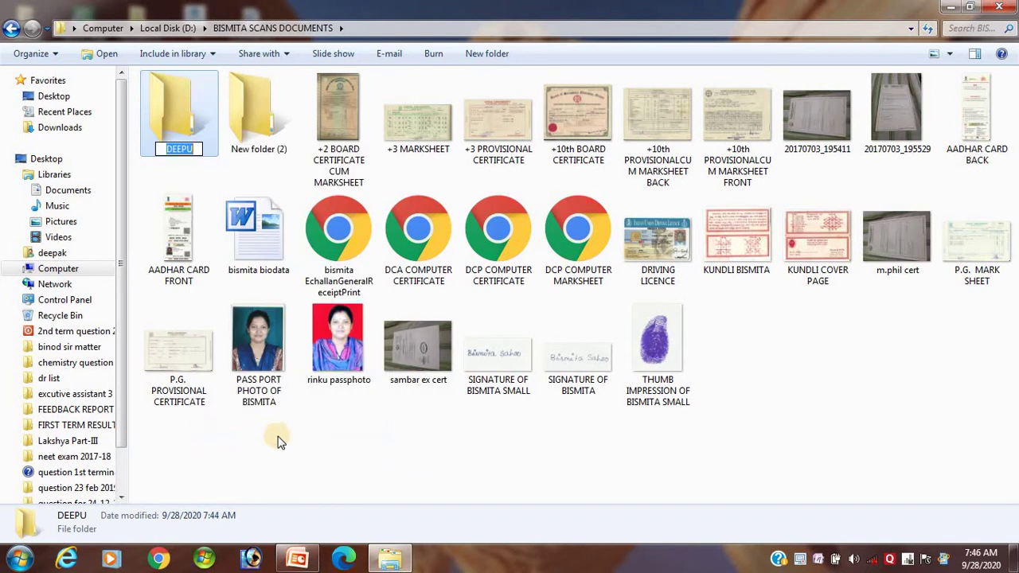
text(D)
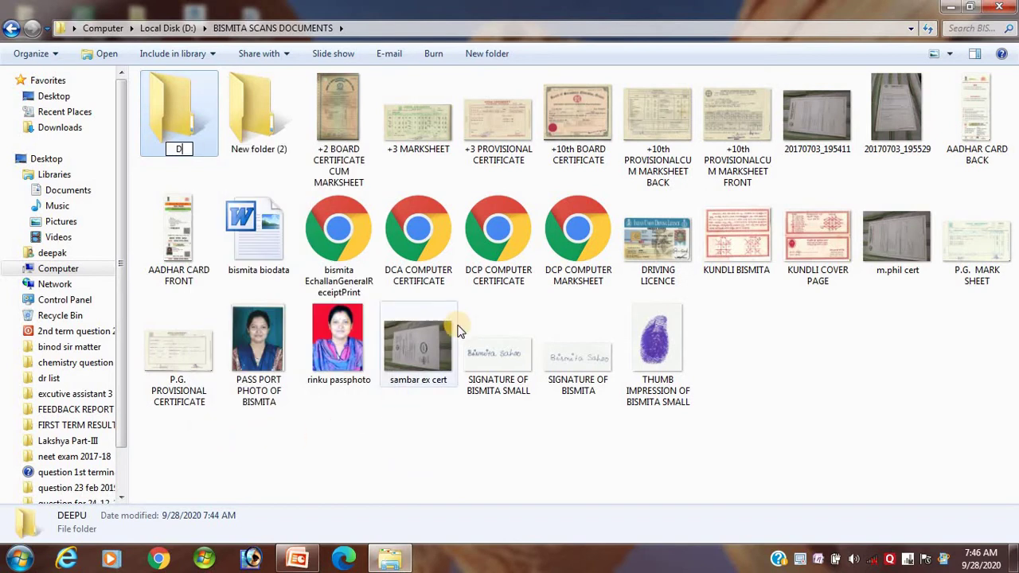
text(IPTISH)
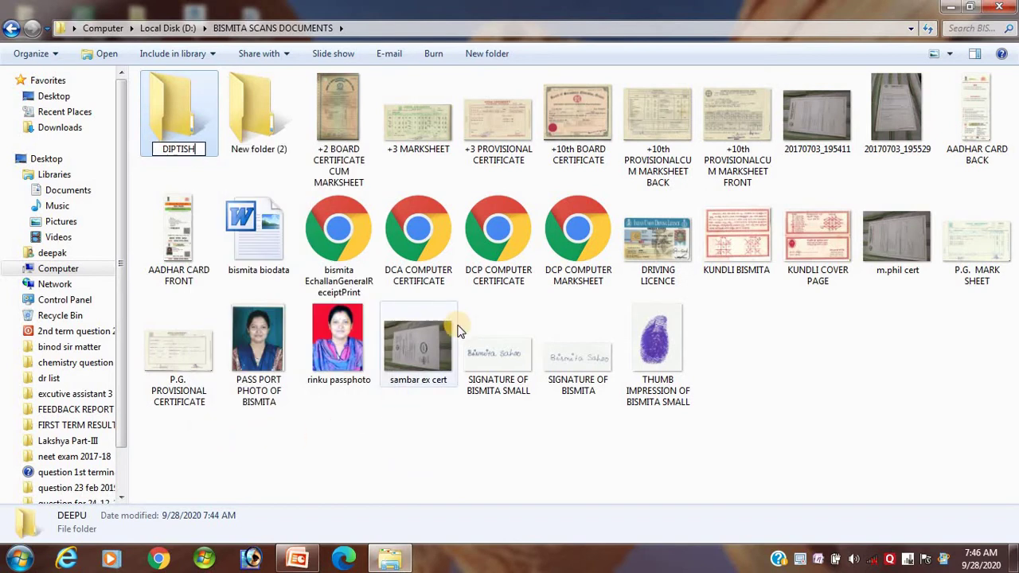
key(Return)
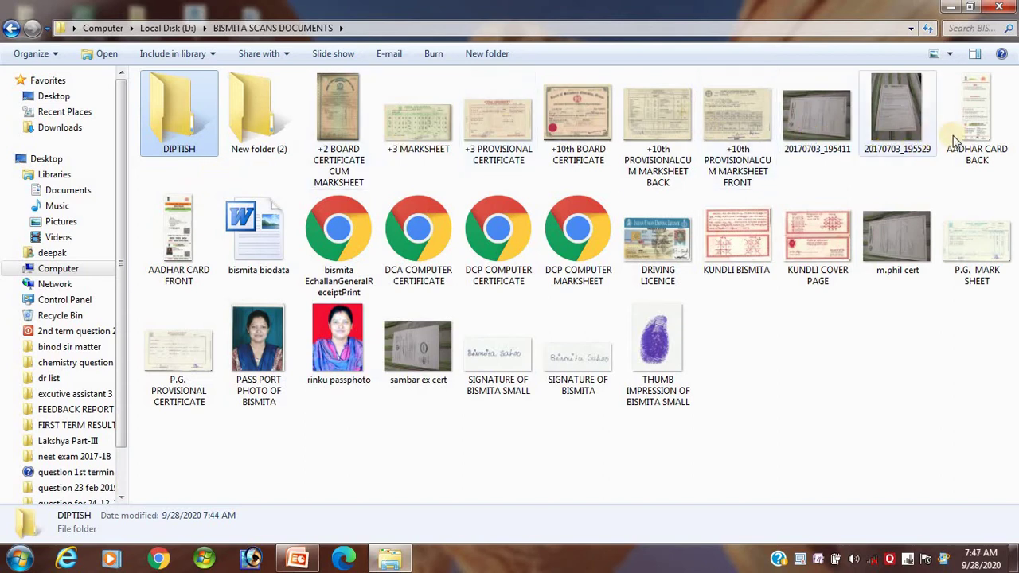
- Select everything from the first folder through AADHAR CARD BACK plus five separate files, including KUNDLI COVER PAGE and P.G. MARK SHEET, and clear the selection
shift+click(982, 134)
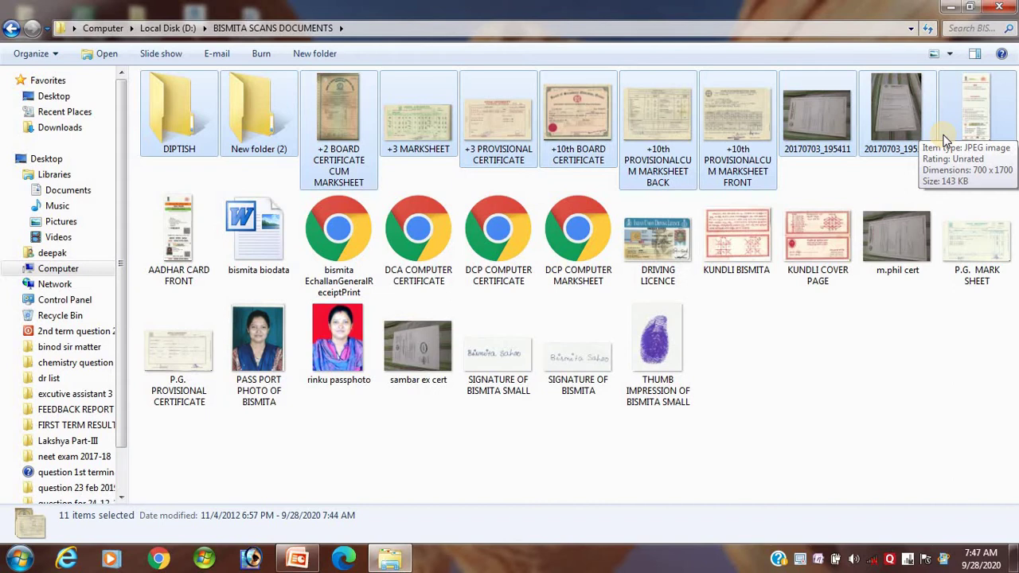
ctrl+click(188, 250)
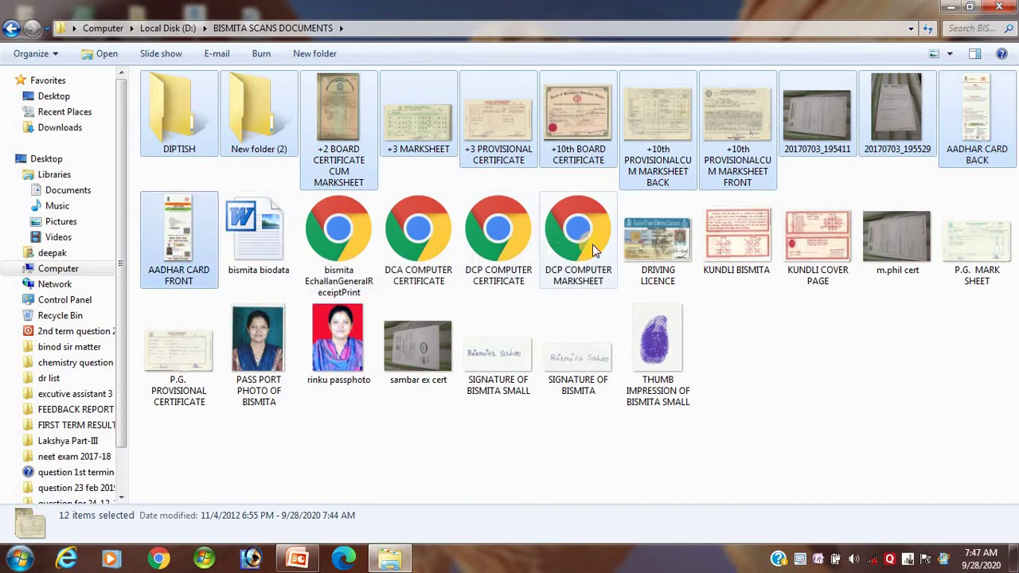
ctrl+click(836, 247)
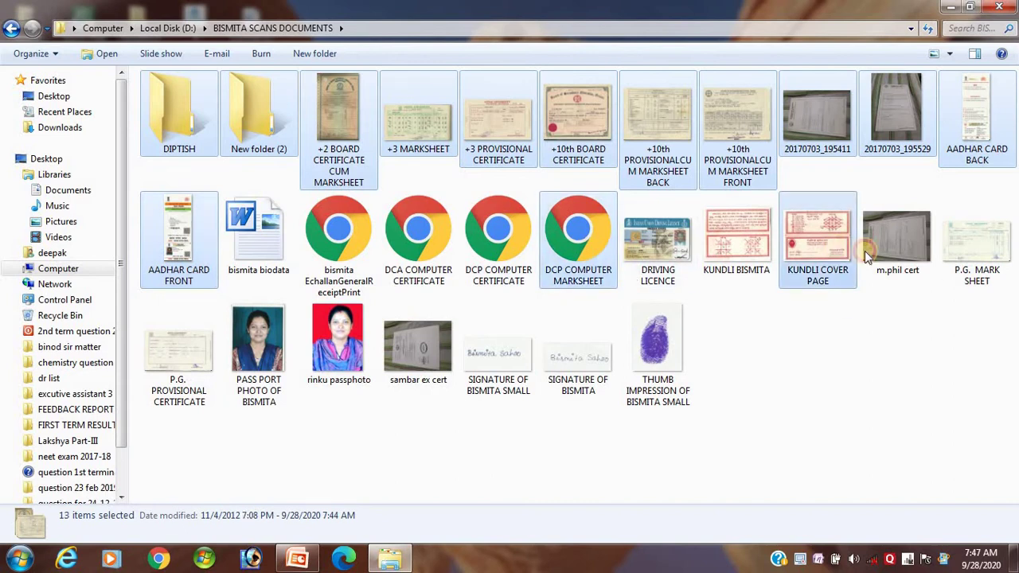
ctrl+click(1011, 274)
ctrl+click(661, 378)
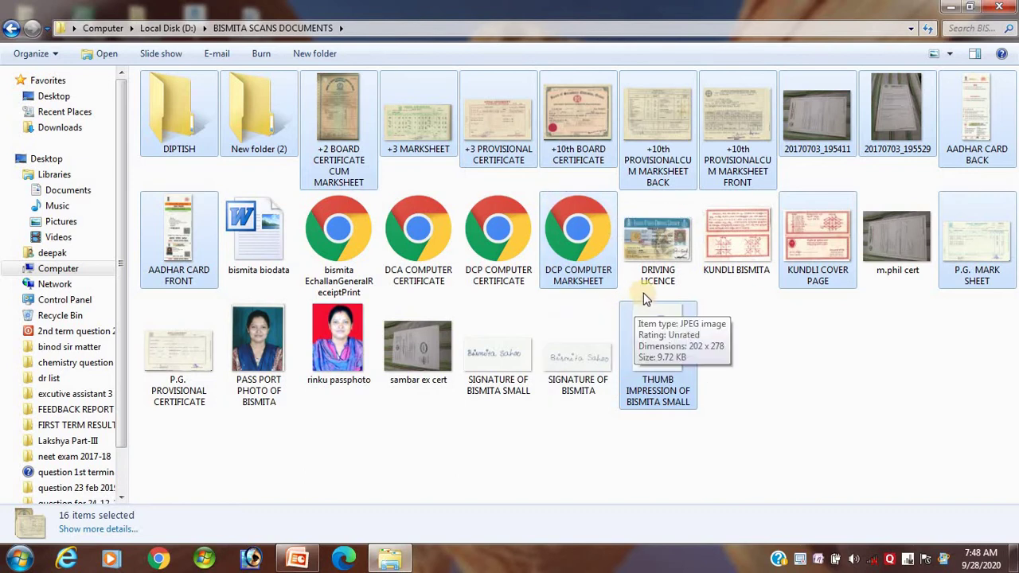
click(800, 392)
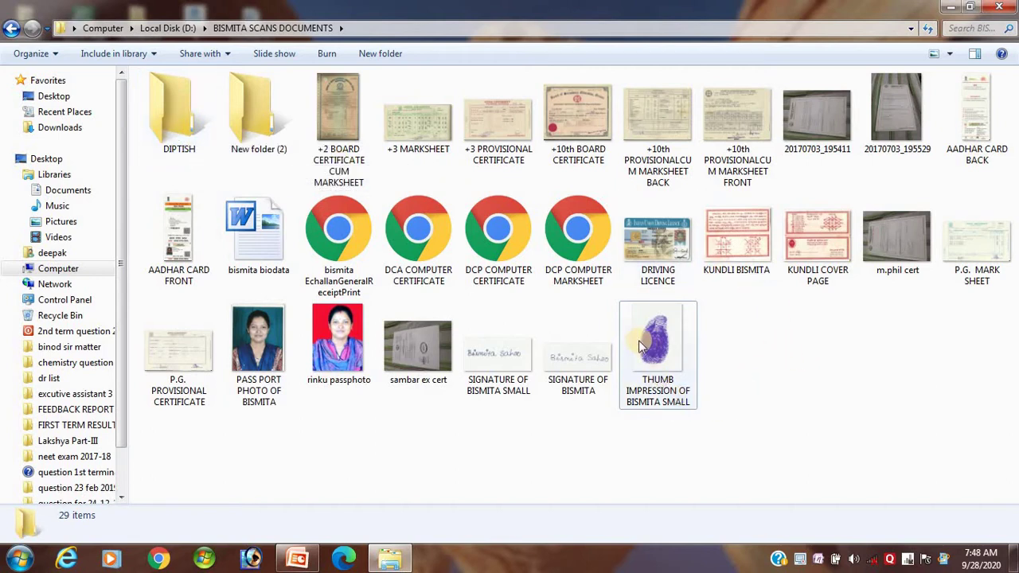
- Copy the first folder, the one bearing a person's first name, and paste it inside New folder (2)
click(164, 119)
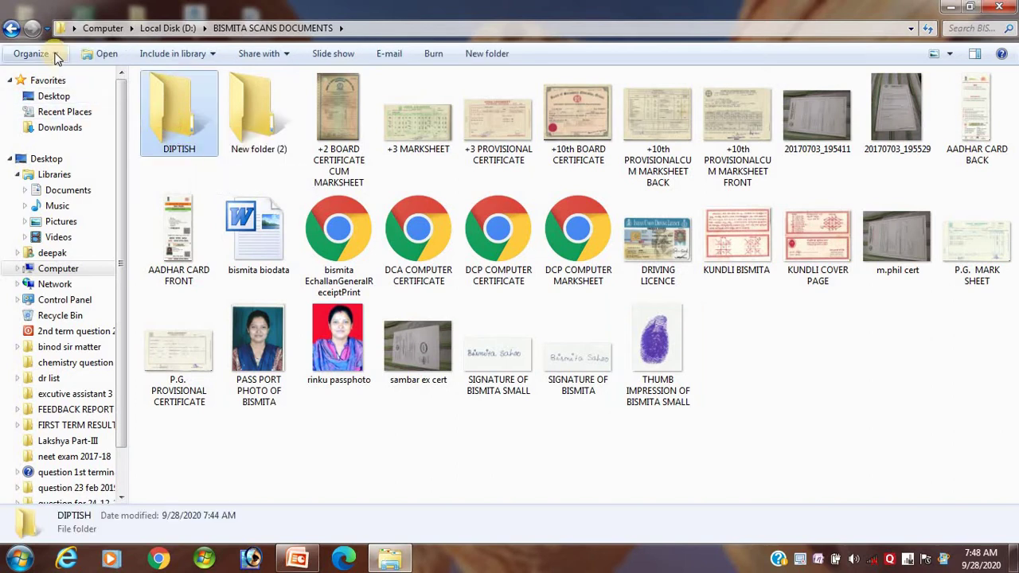
click(49, 53)
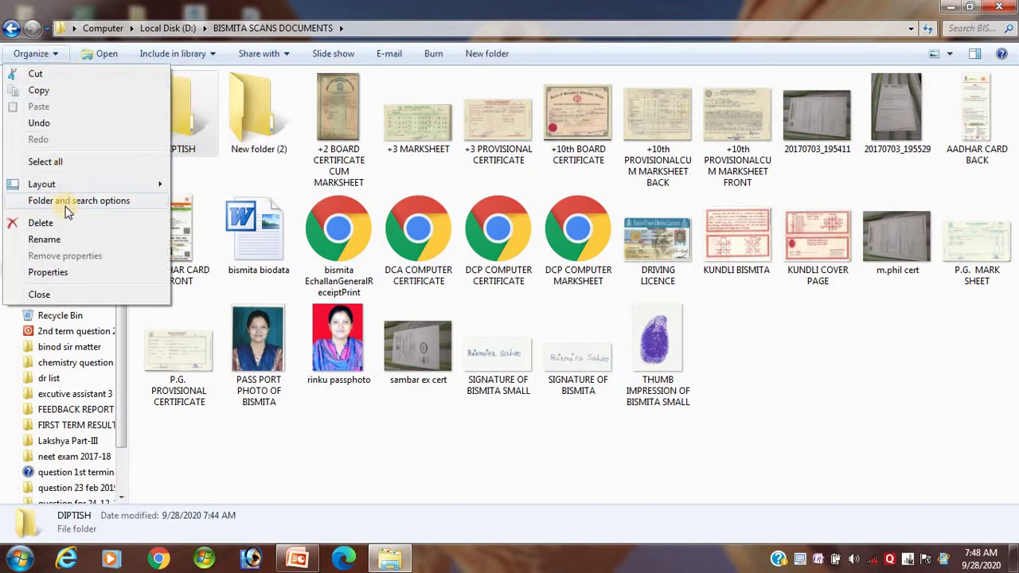
click(49, 91)
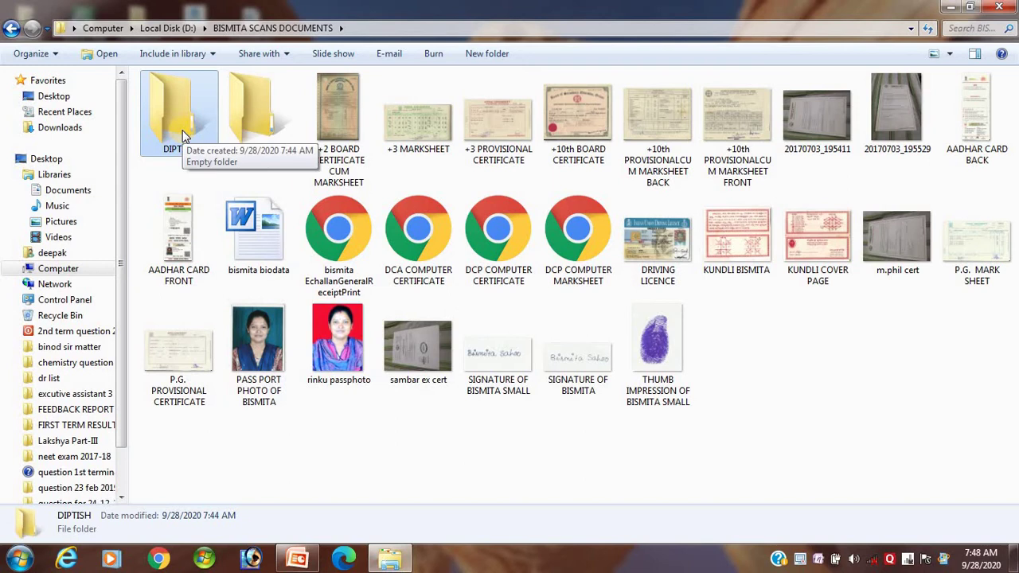
click(51, 56)
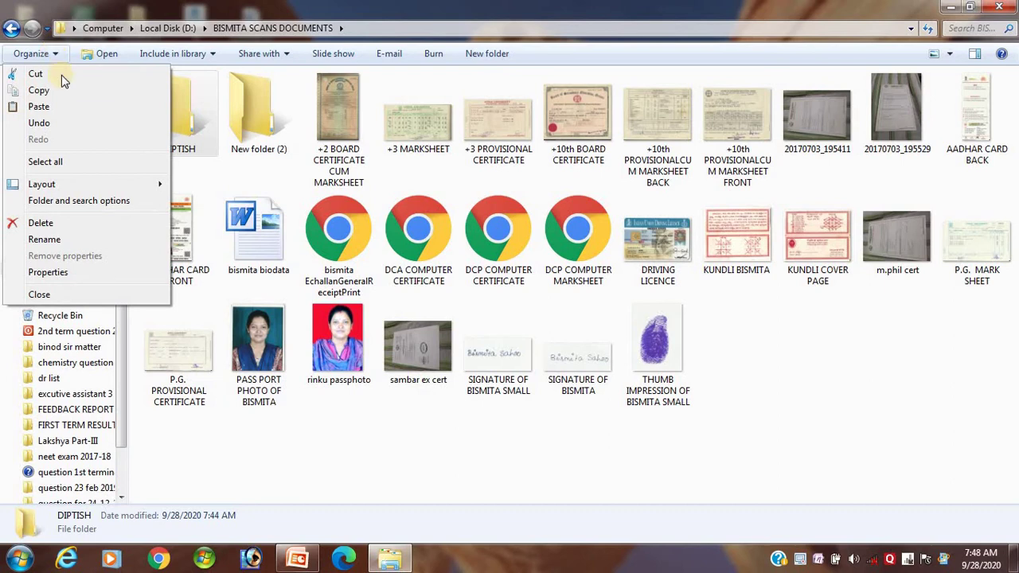
click(51, 91)
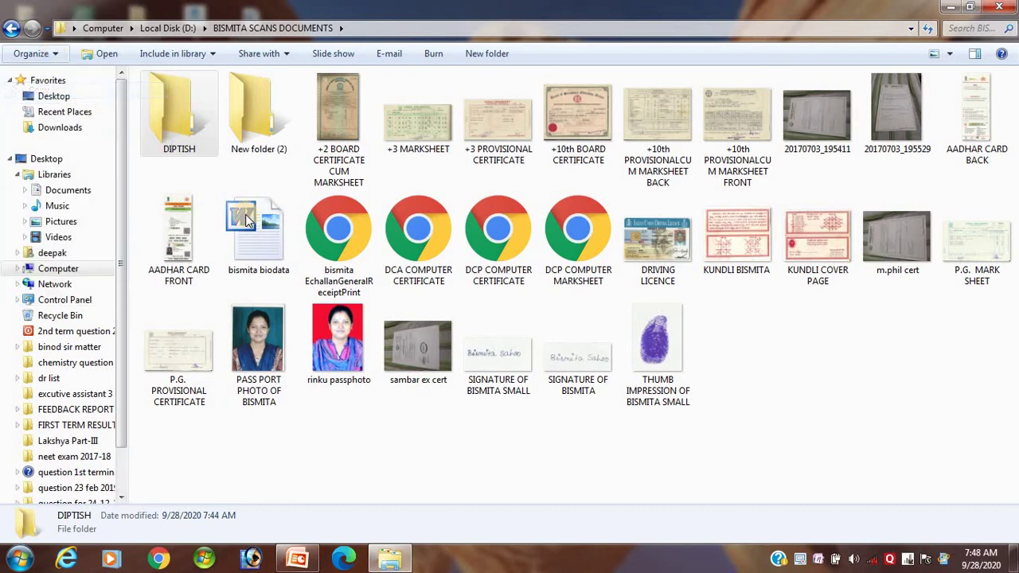
click(264, 130)
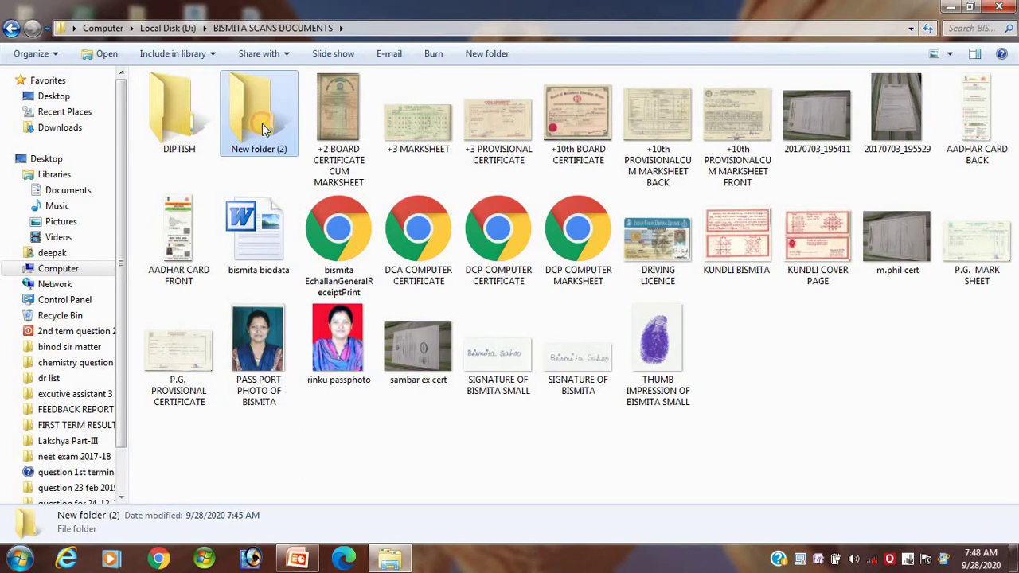
double_click(264, 129)
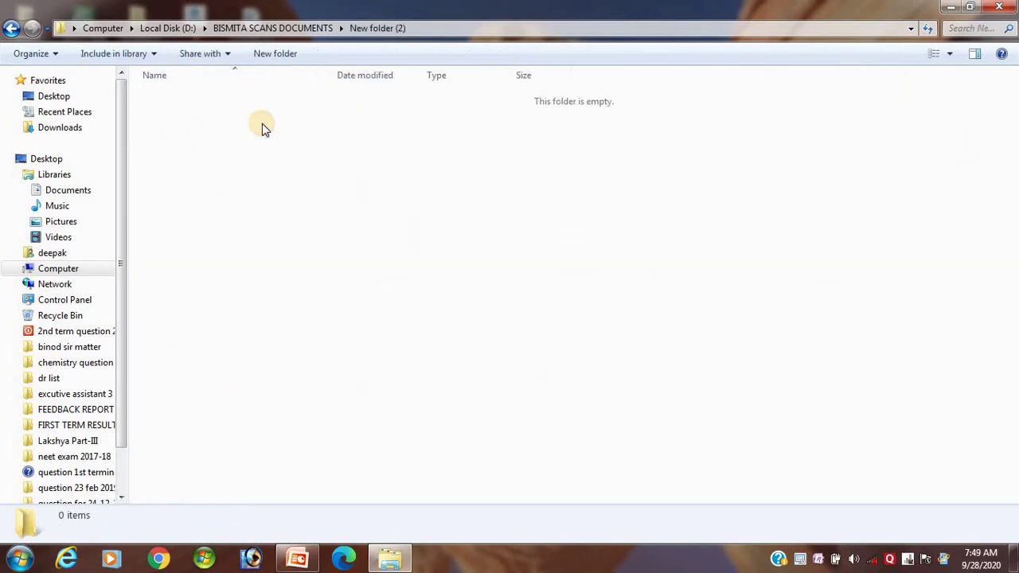
click(30, 52)
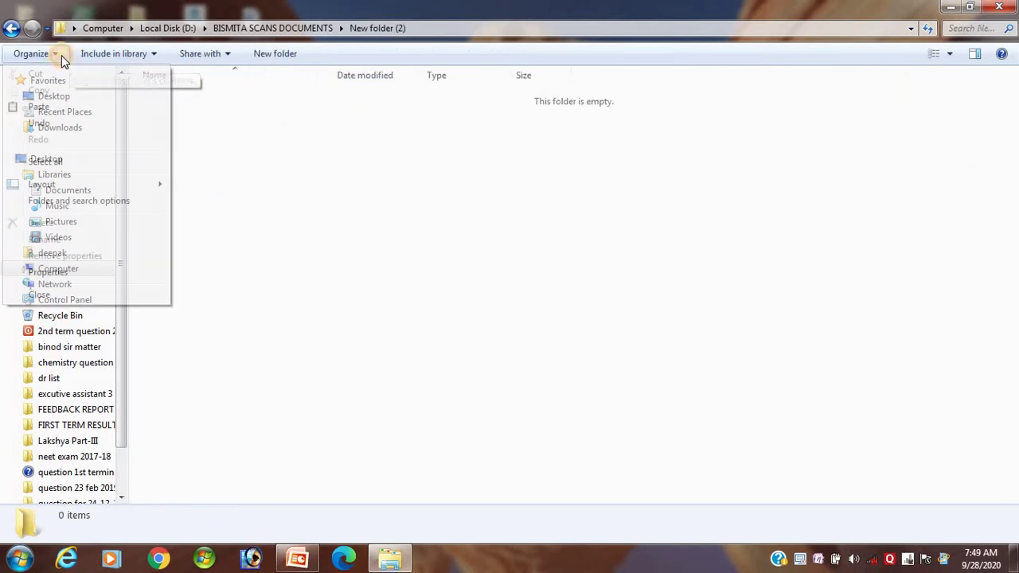
click(40, 106)
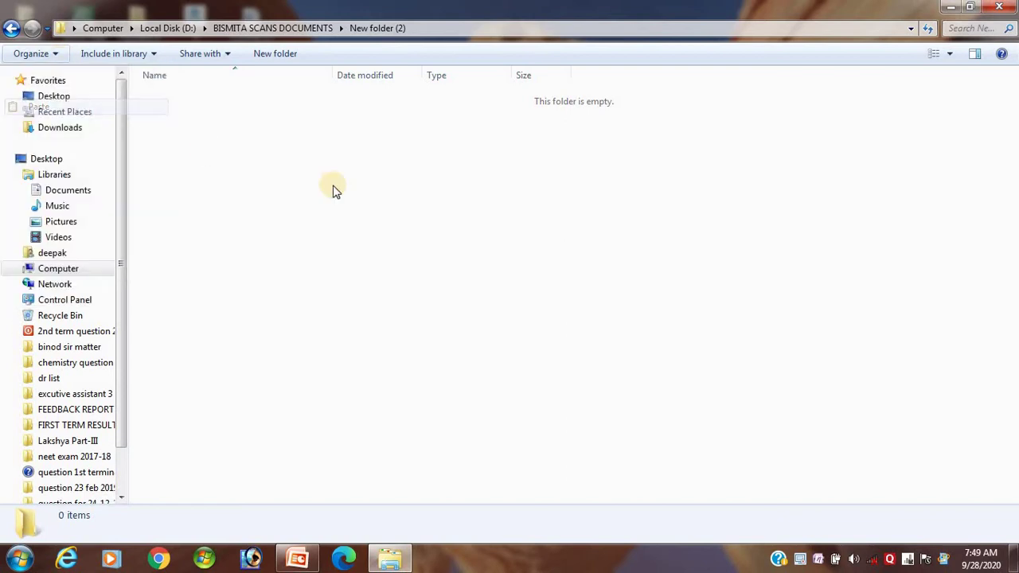
- Compare the original folder in the parent location with its pasted duplicate inside New folder (2), ending in the parent location
click(11, 28)
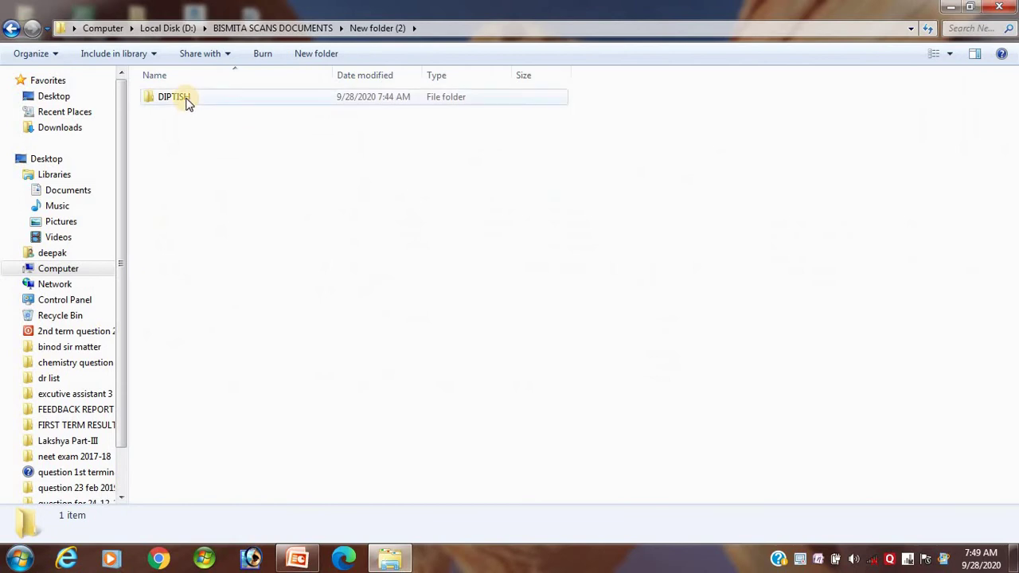
key(BackSpace)
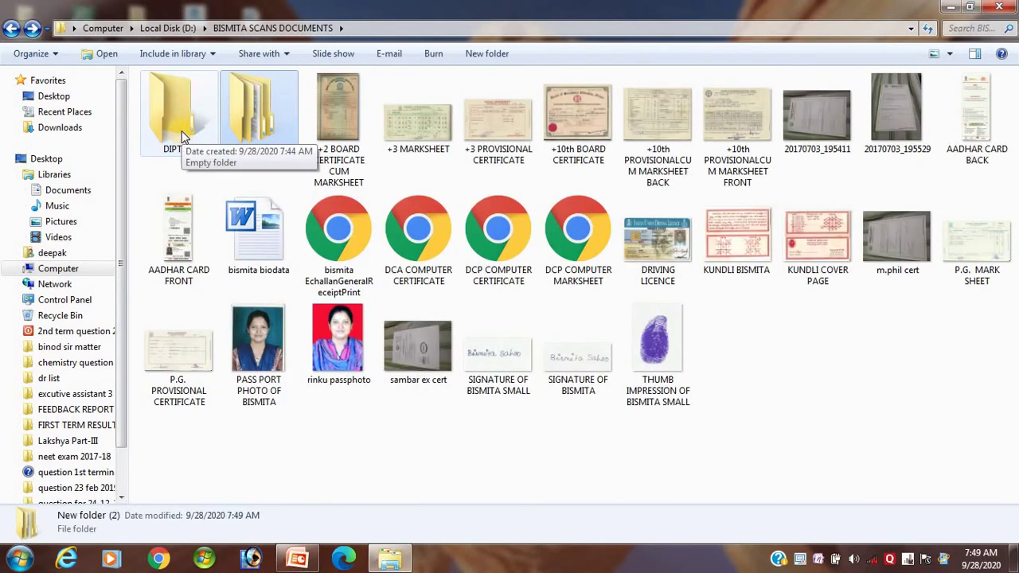
double_click(265, 133)
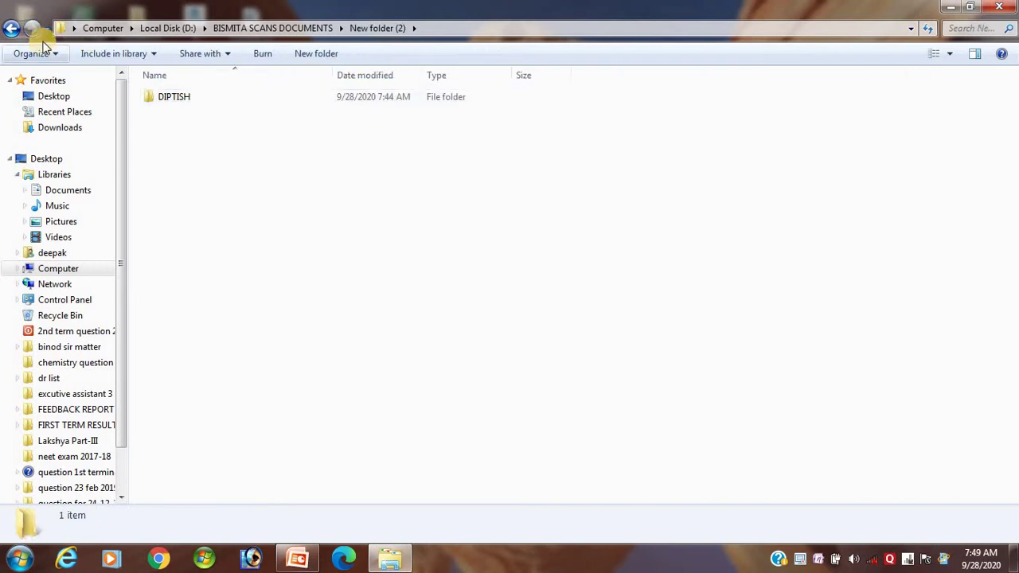
click(11, 30)
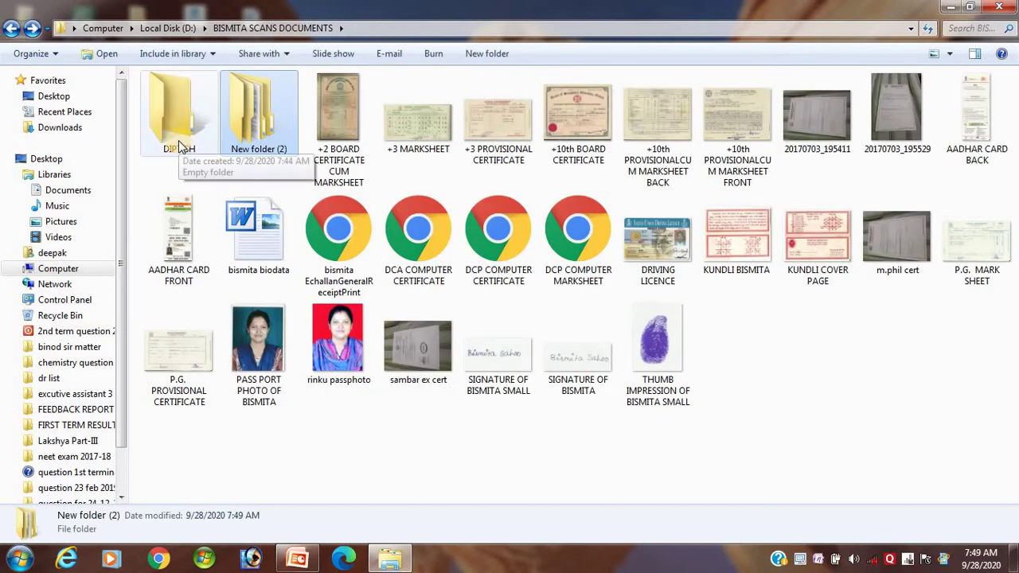
- Duplicate the folder bearing a person's first name by copying and pasting it within the same parent folder
click(179, 148)
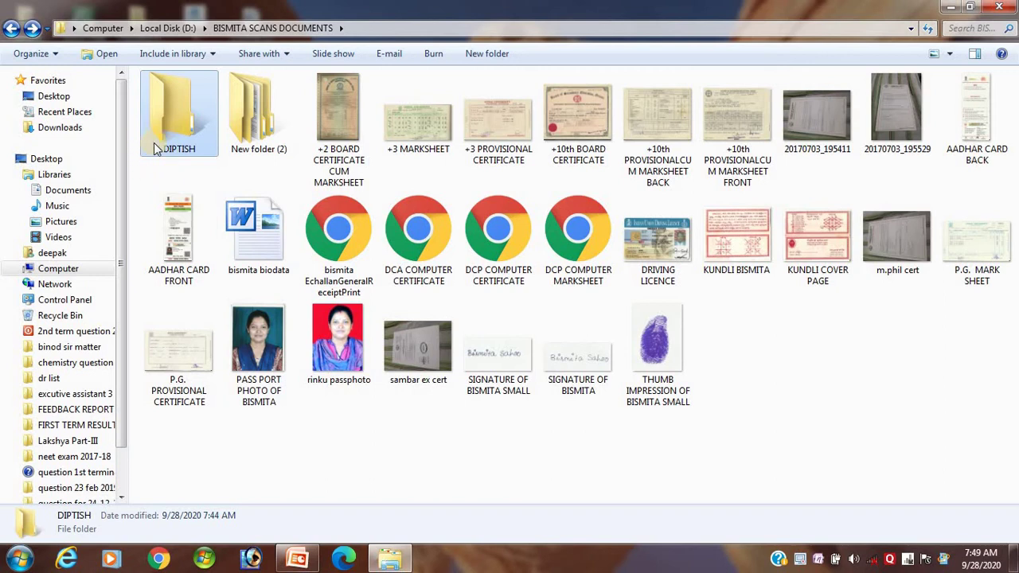
right_click(193, 128)
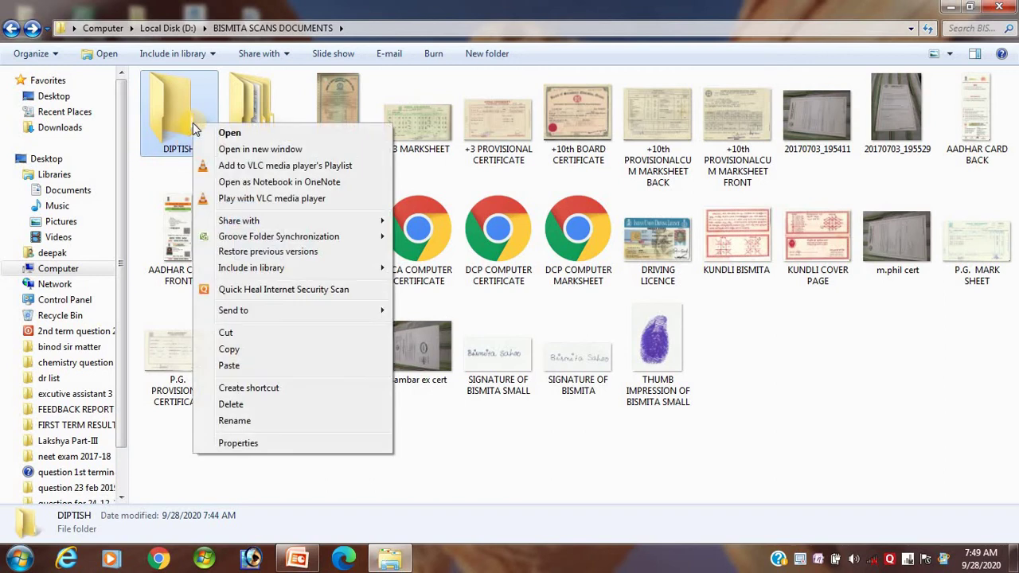
click(227, 349)
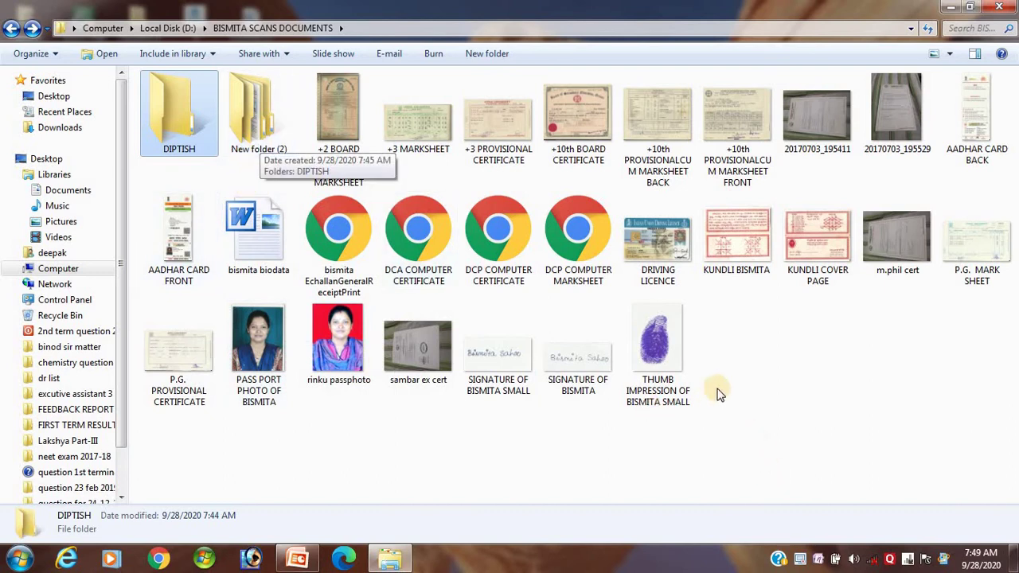
right_click(757, 392)
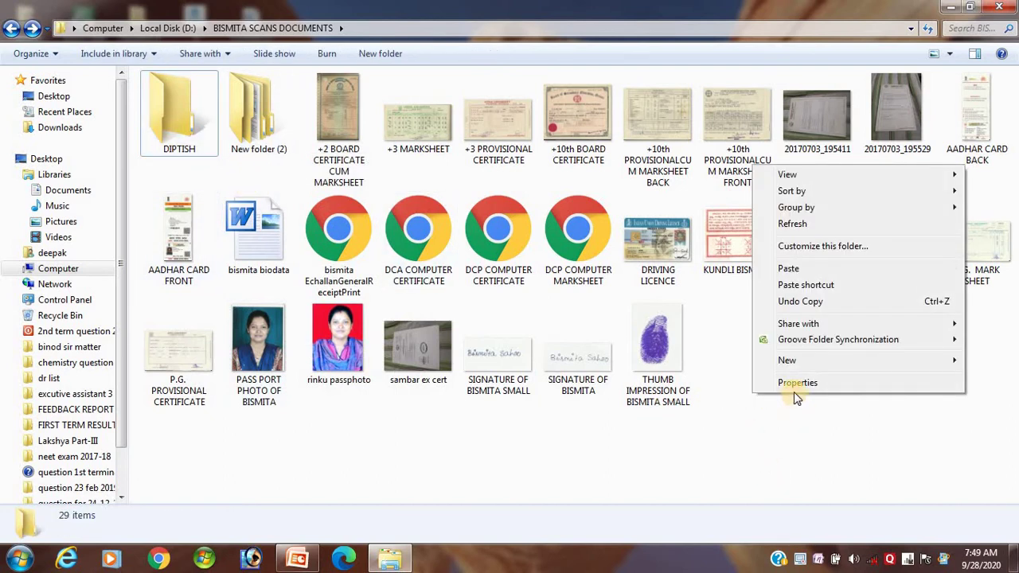
click(789, 269)
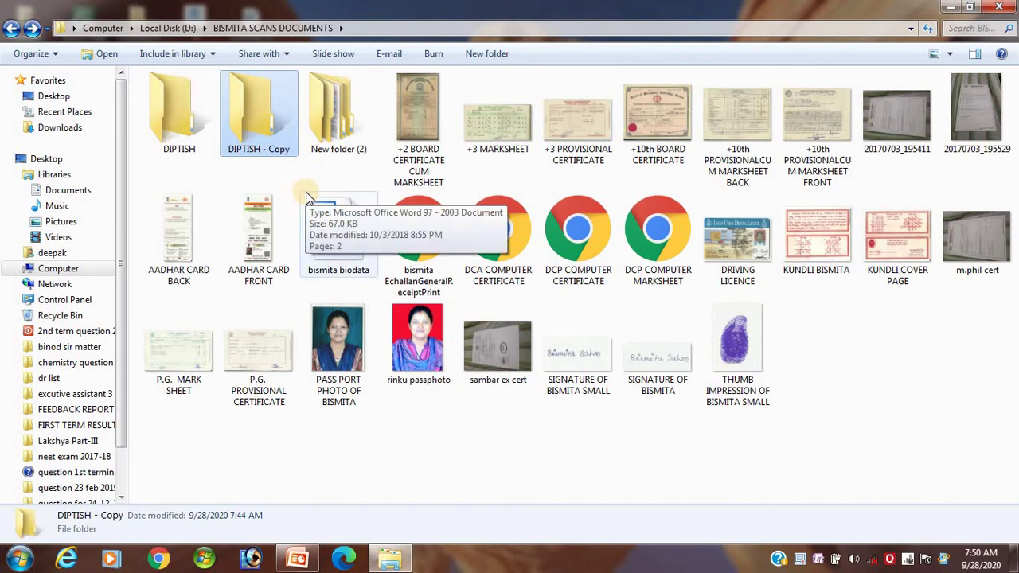
- Cut the original personally named folder, paste it into New folder (2), merging it with the same-named folder, and return to the parent folder
click(175, 142)
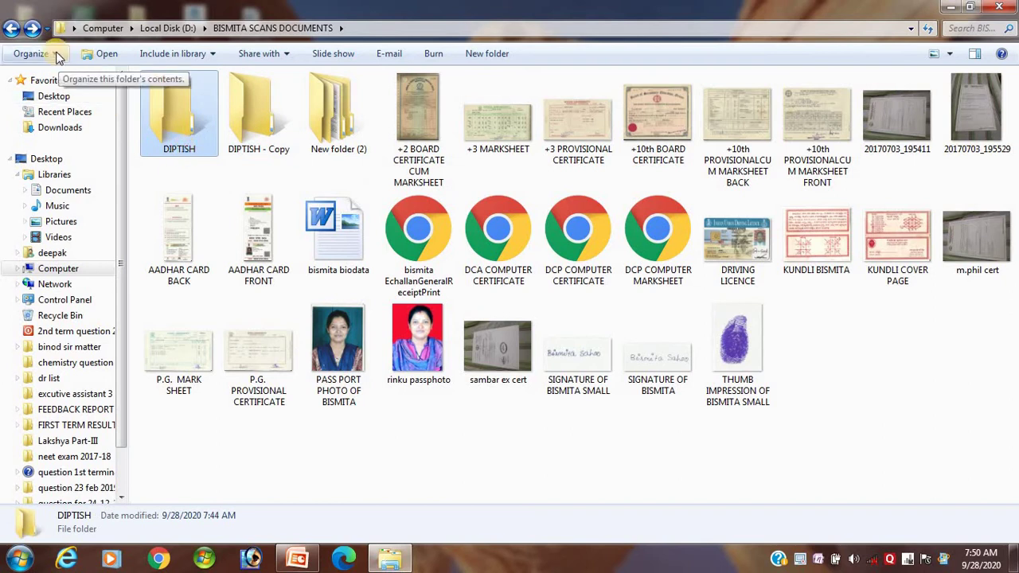
click(36, 53)
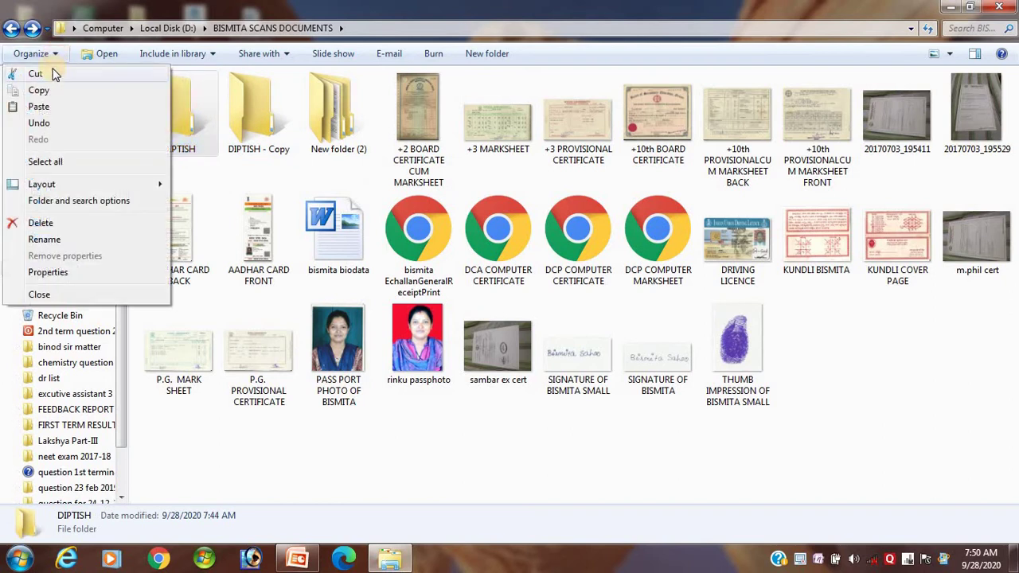
click(38, 73)
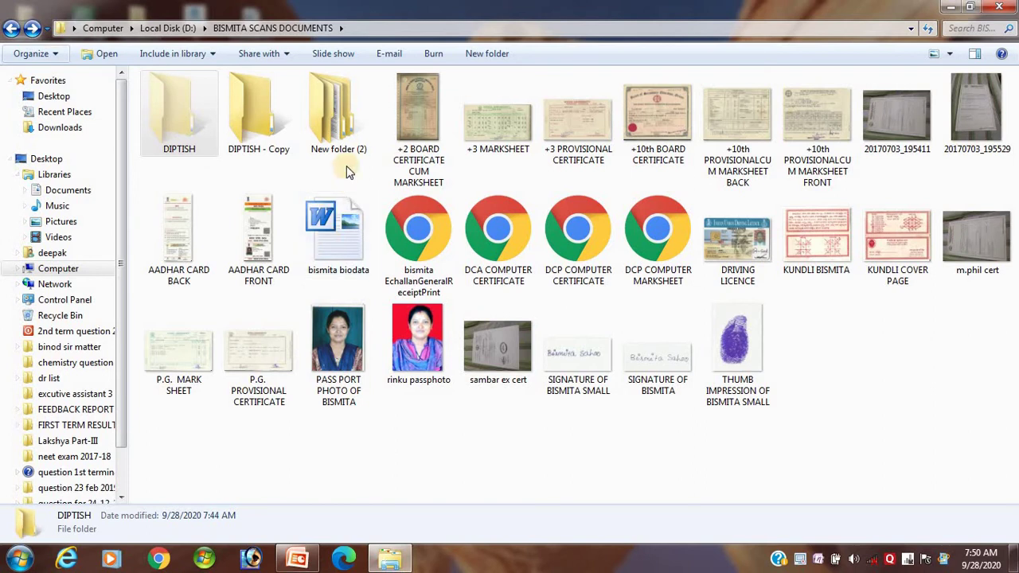
double_click(343, 129)
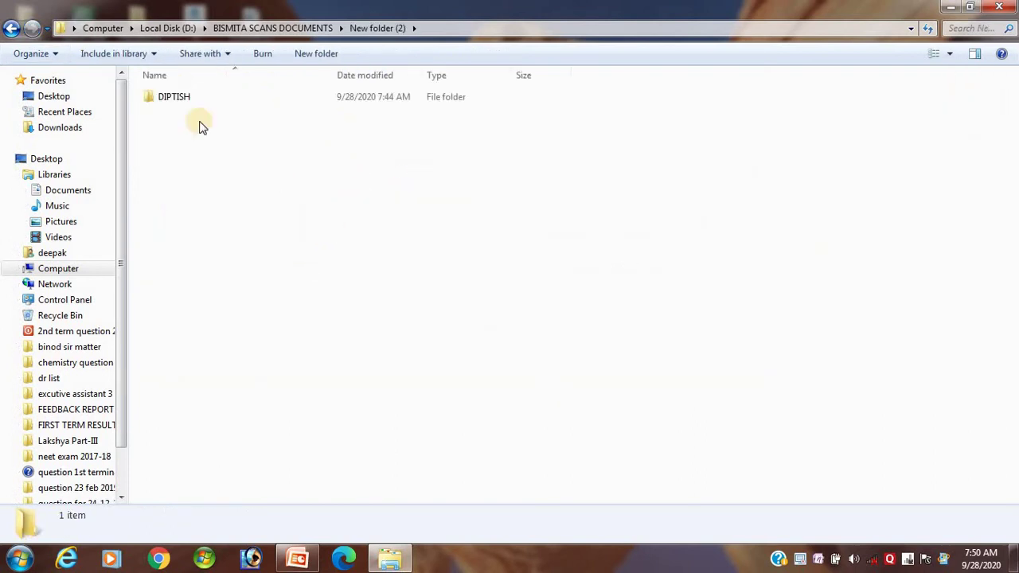
click(61, 54)
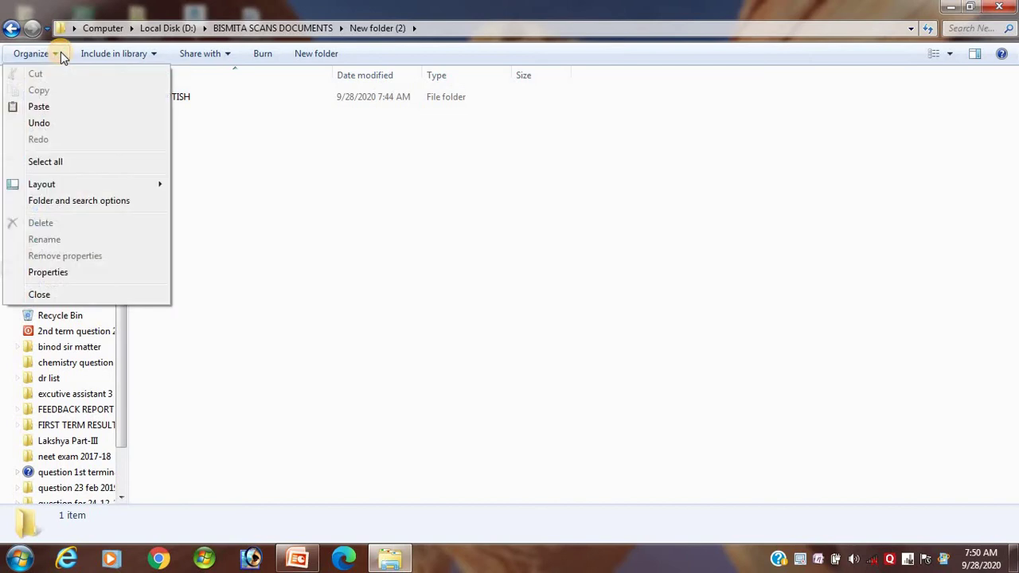
click(49, 105)
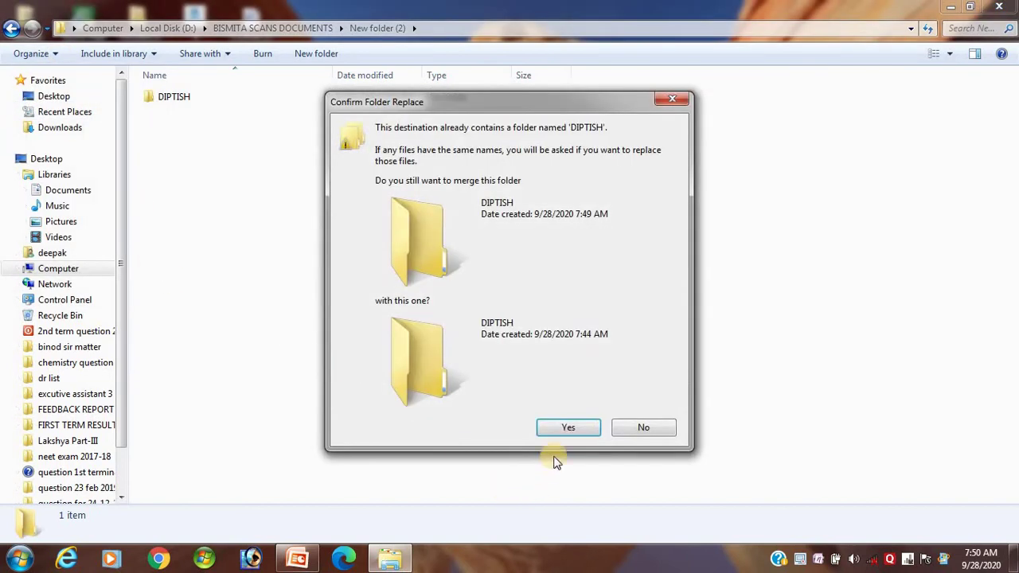
click(567, 429)
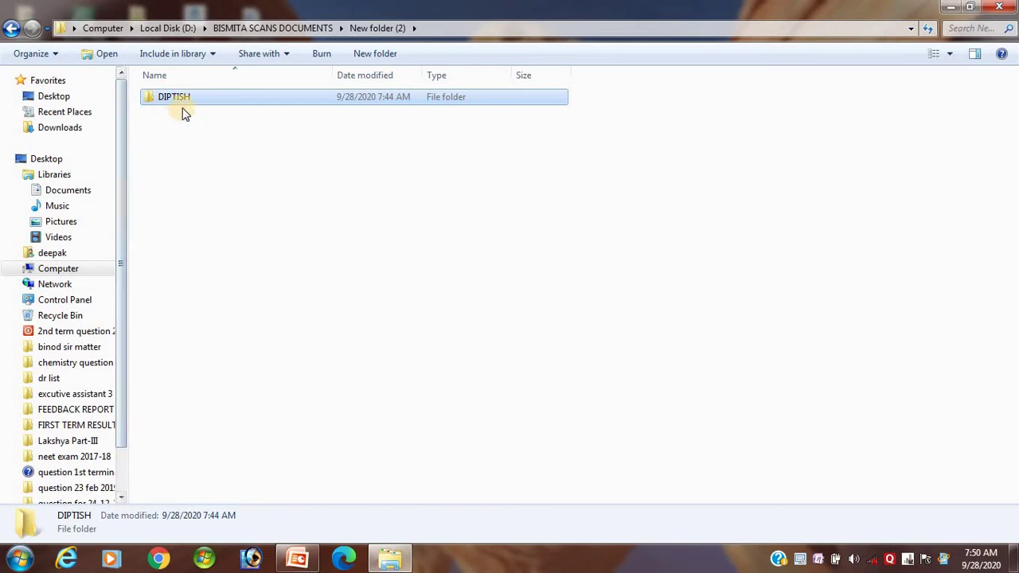
click(12, 28)
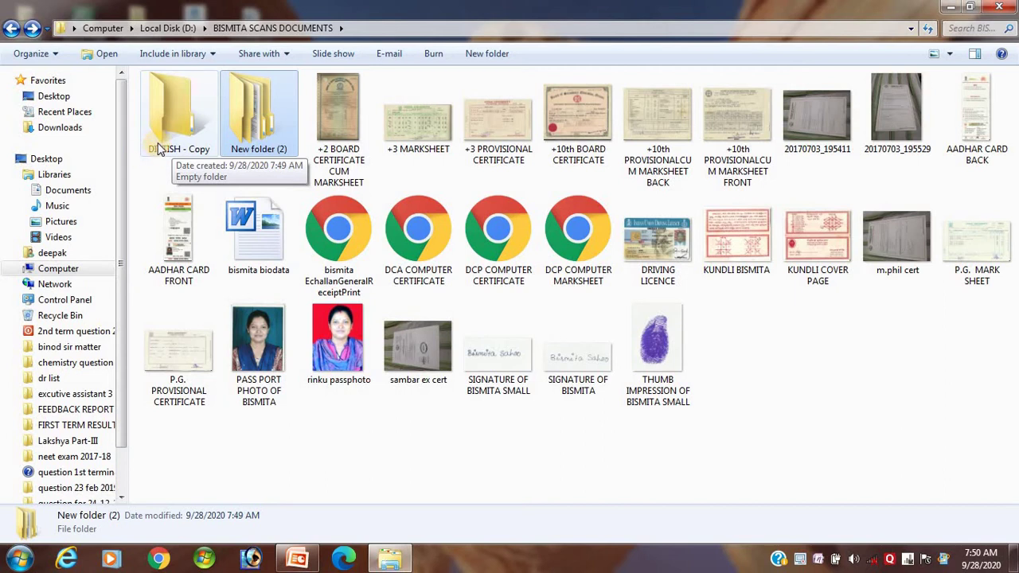
- Move the folder whose name ends in "- Copy" into New folder (2) by cutting and pasting, and return to the parent folder
click(167, 134)
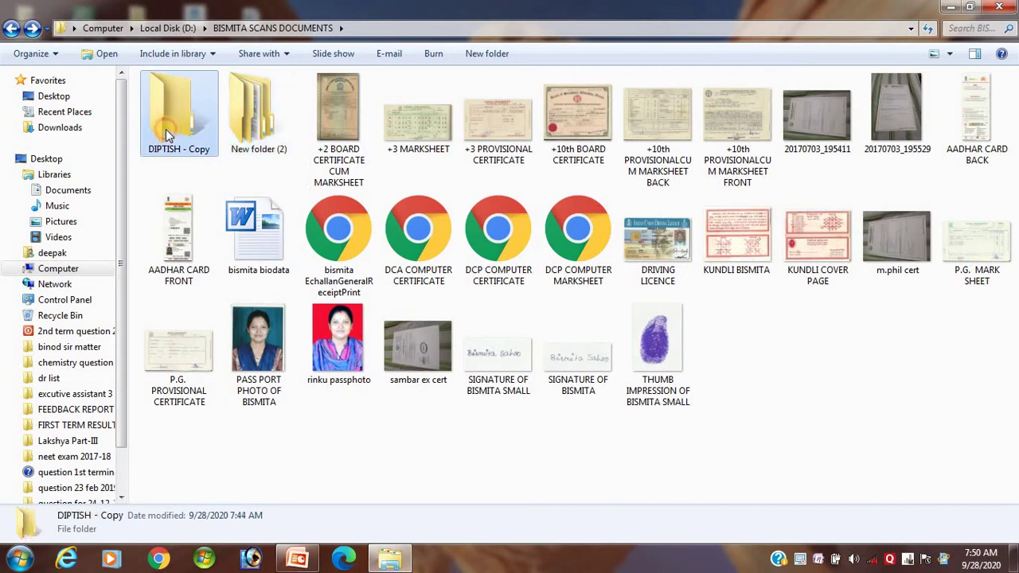
right_click(167, 134)
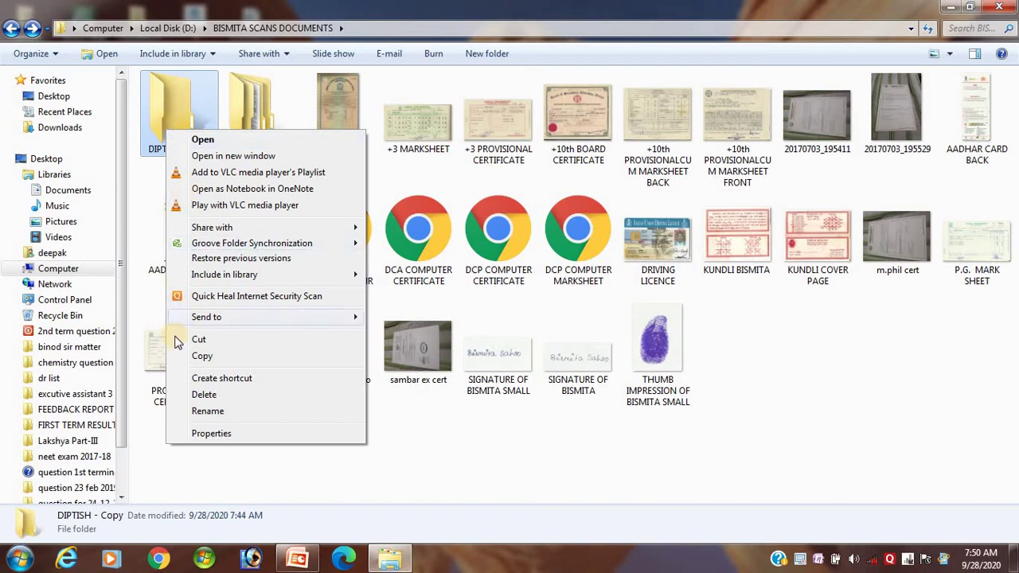
click(213, 337)
double_click(251, 126)
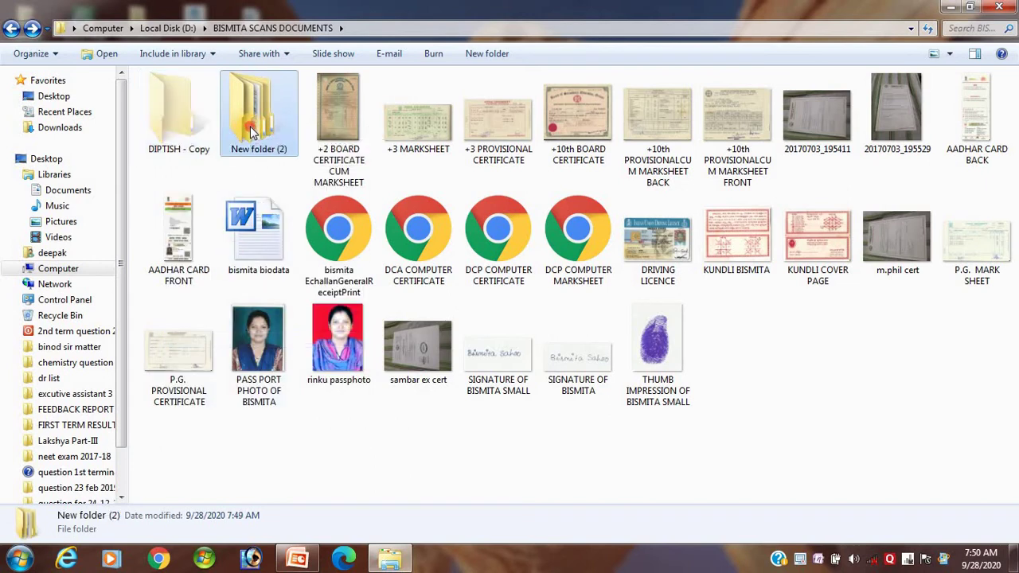
right_click(247, 191)
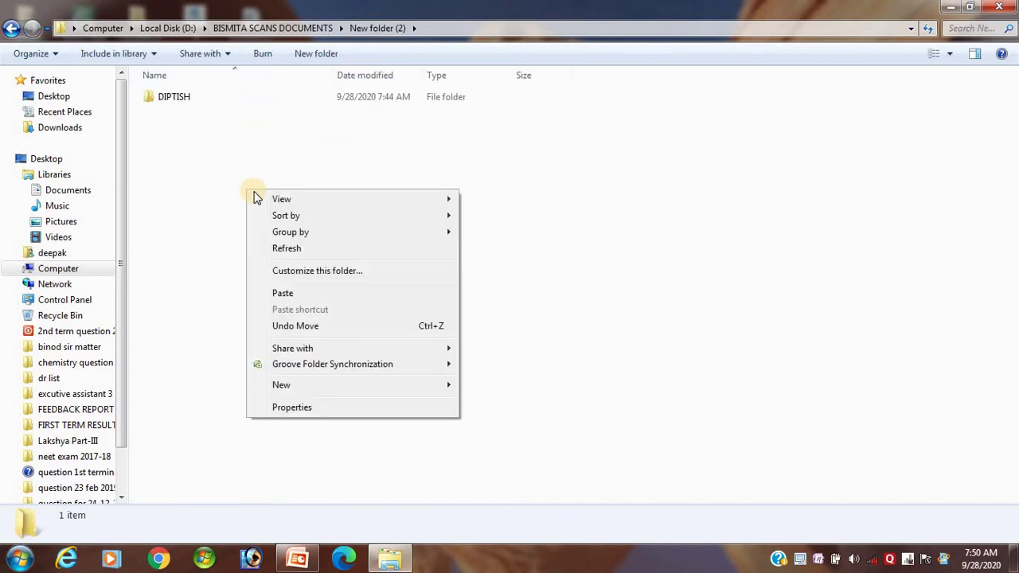
click(299, 294)
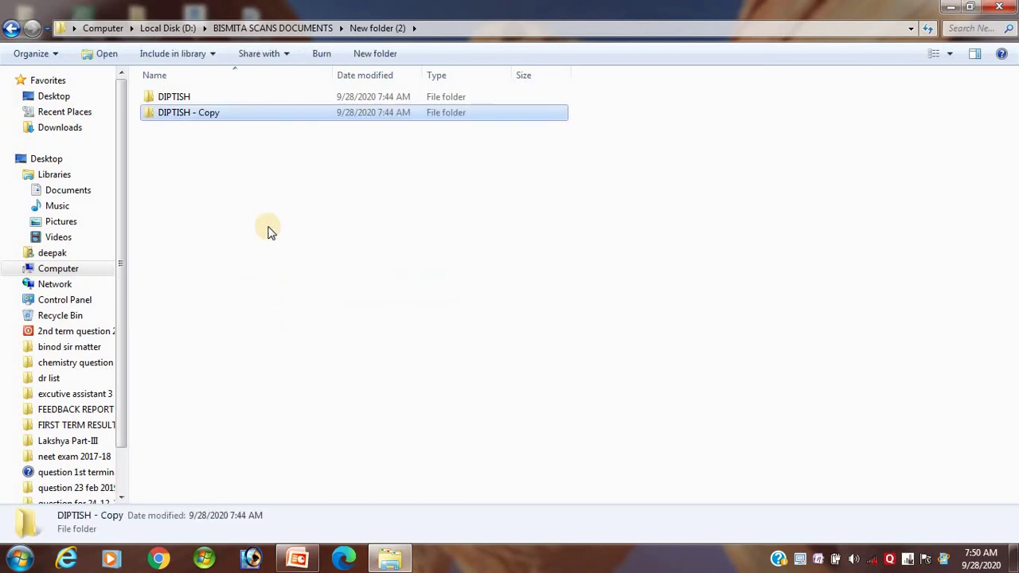
click(11, 29)
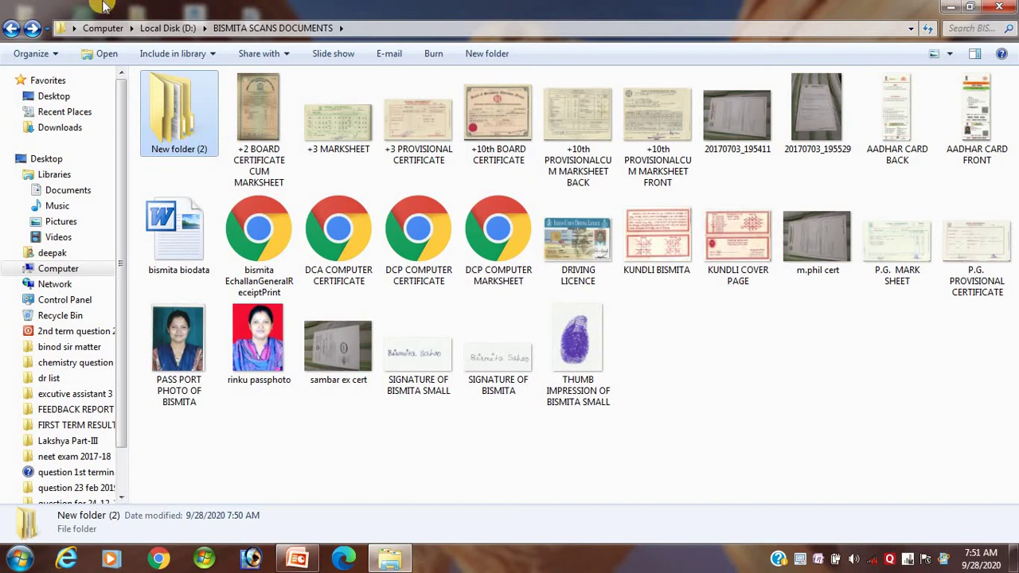
- Shrink the folder window, move it clear of the desktop icons, and send New folder (2) to the Recycle Bin on the desktop
click(969, 6)
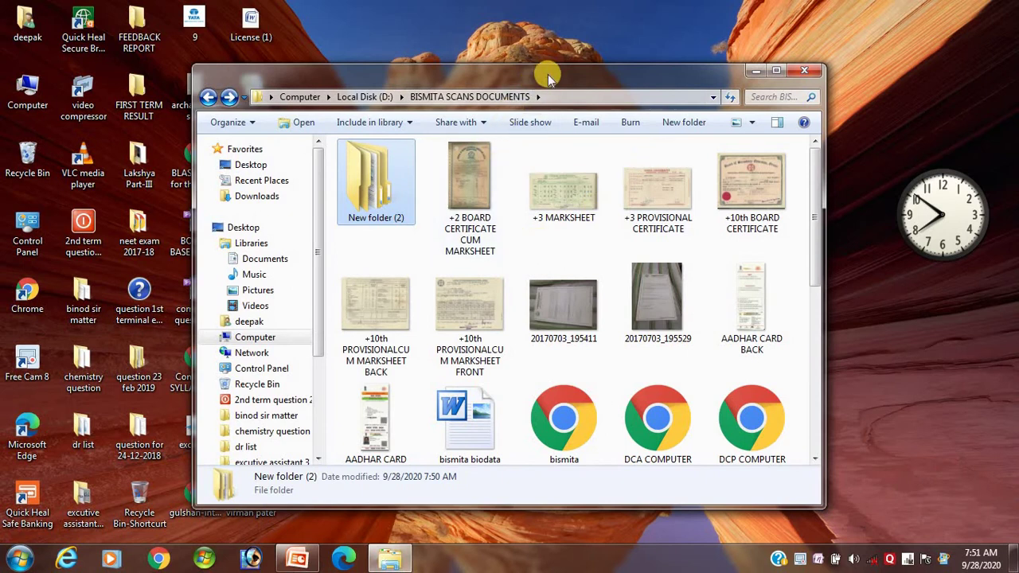
drag(547, 74, 755, 10)
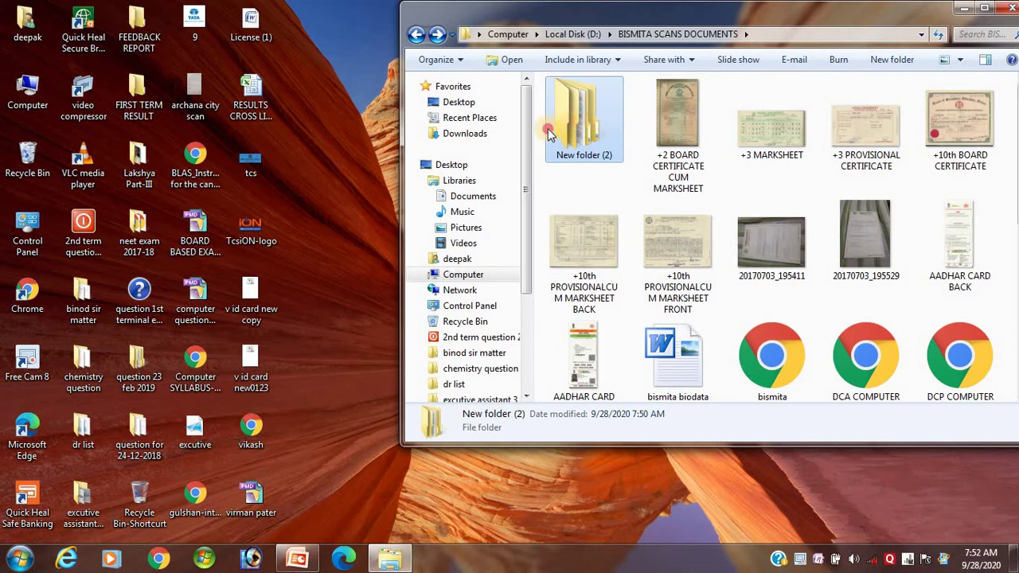
drag(548, 133, 30, 178)
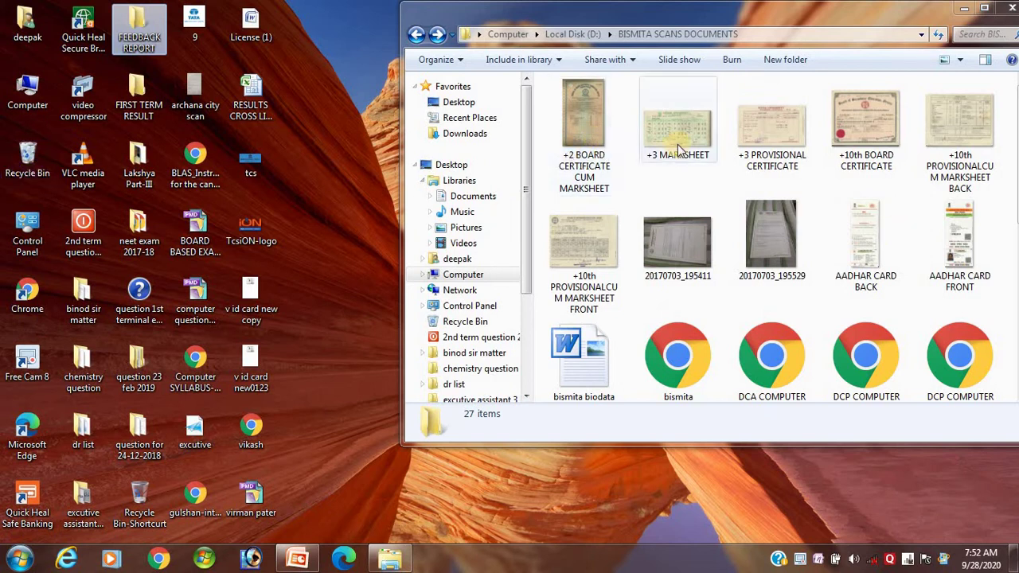
- Open the Recycle Bin, enlarge its window to locate the deleted New folder (2), and close the window again
double_click(28, 173)
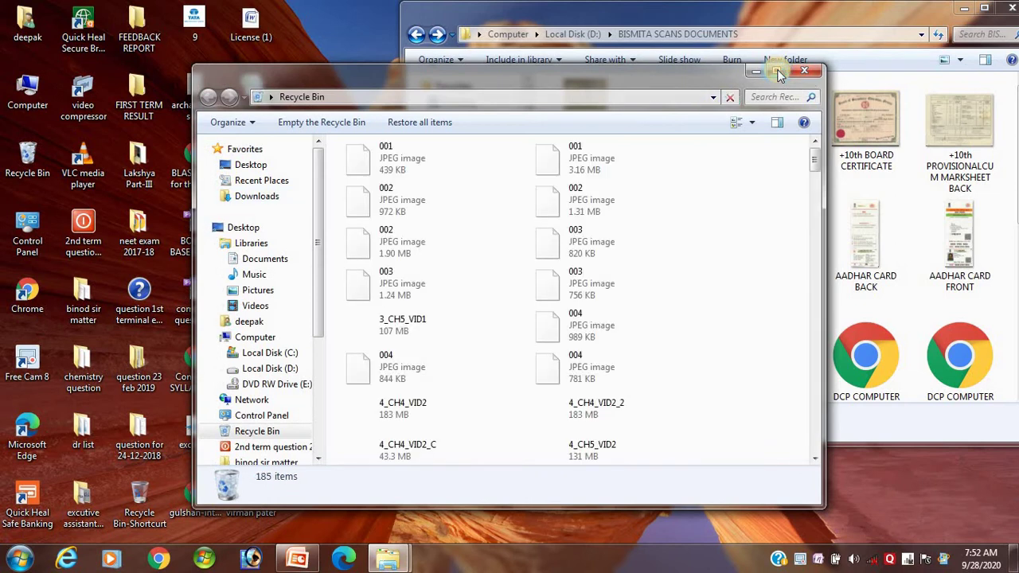
click(777, 72)
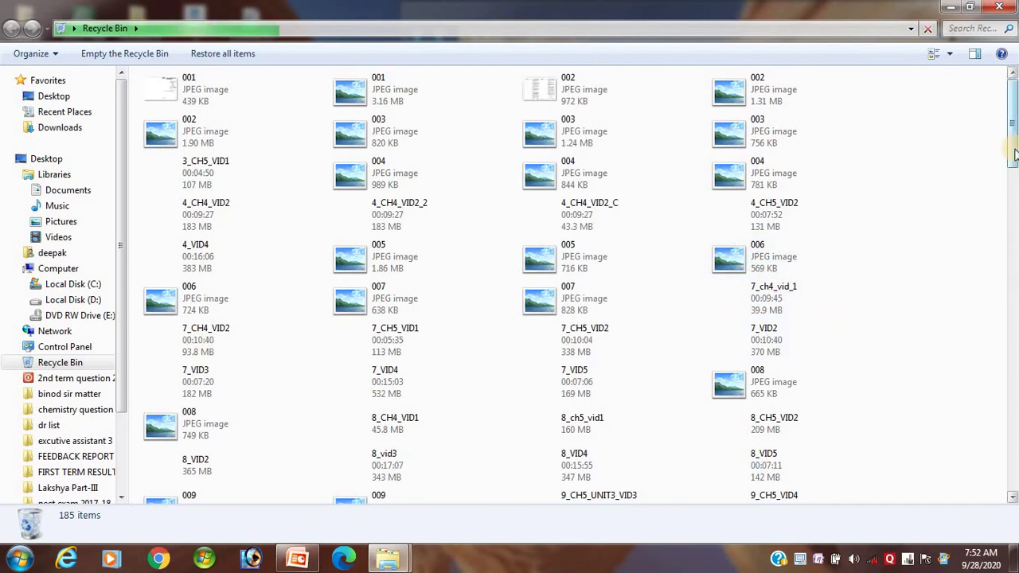
drag(1015, 150, 1004, 482)
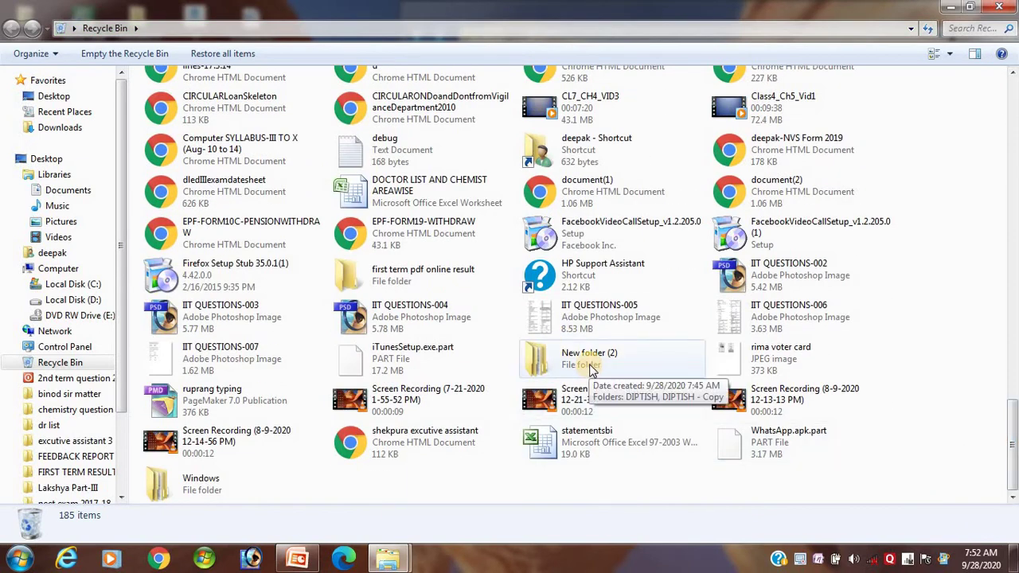
click(1000, 10)
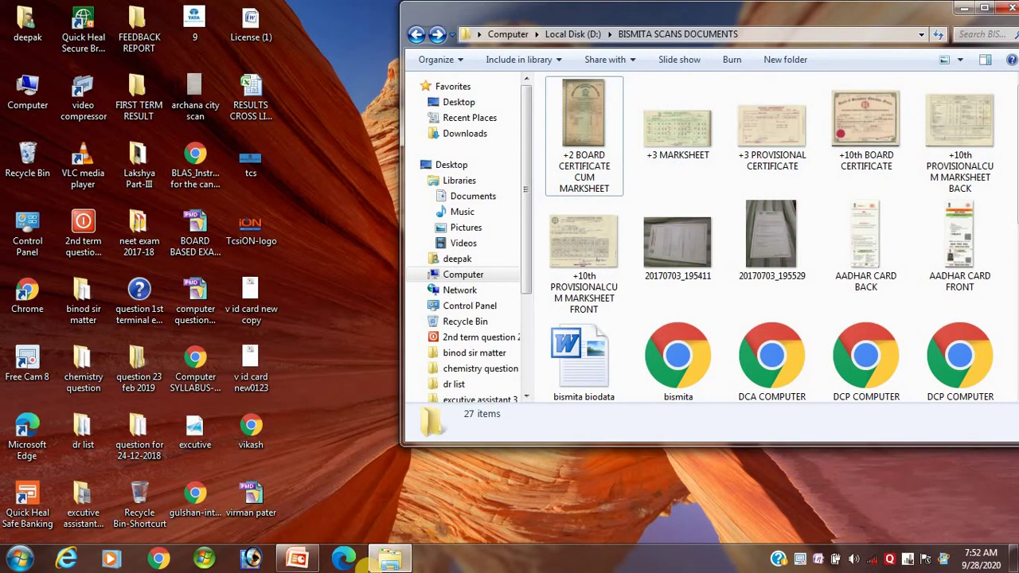
mouse_move(402, 564)
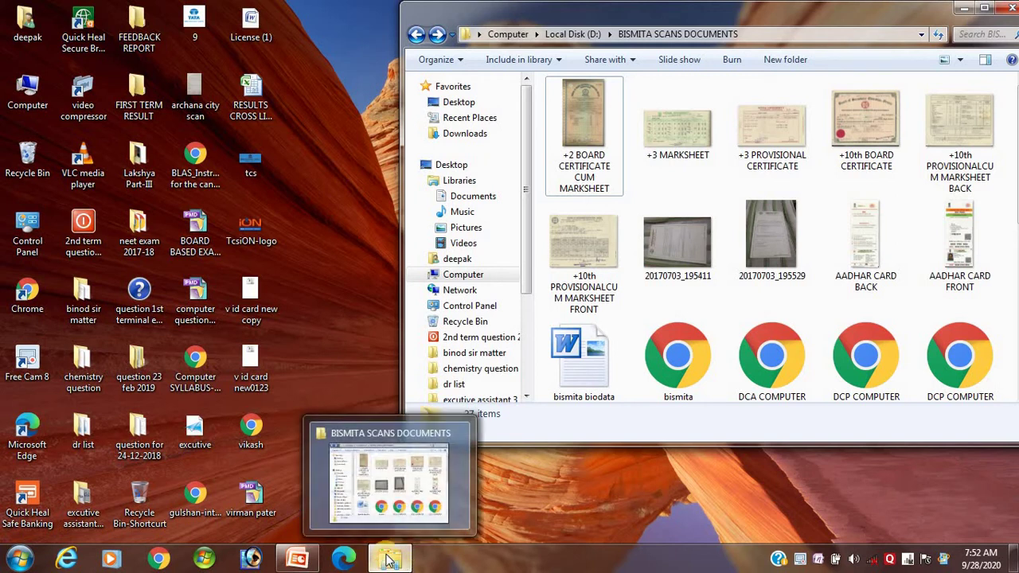
- Restore New folder (2) from the Recycle Bin and check for it in its original folder on drive D
double_click(24, 161)
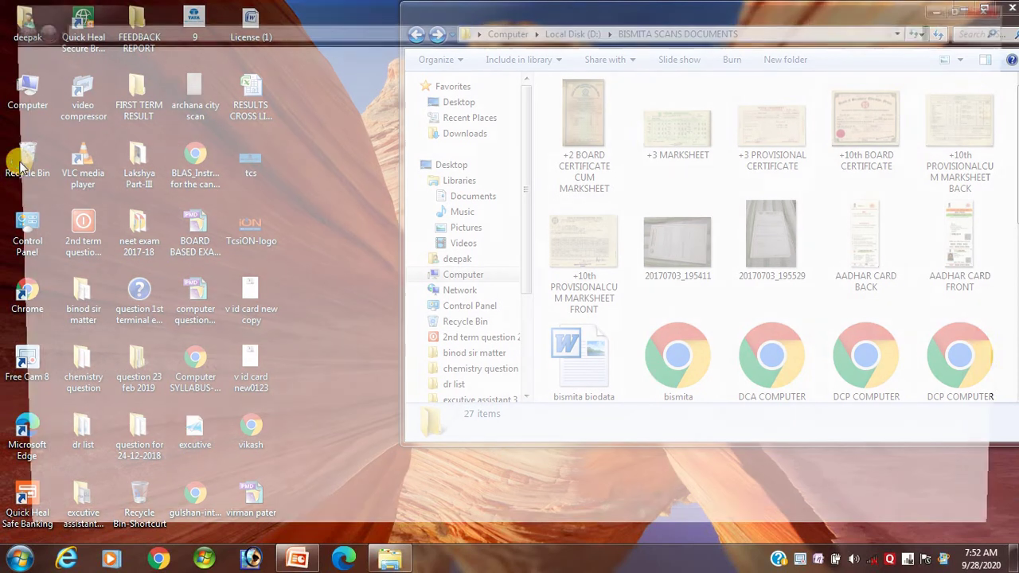
click(779, 71)
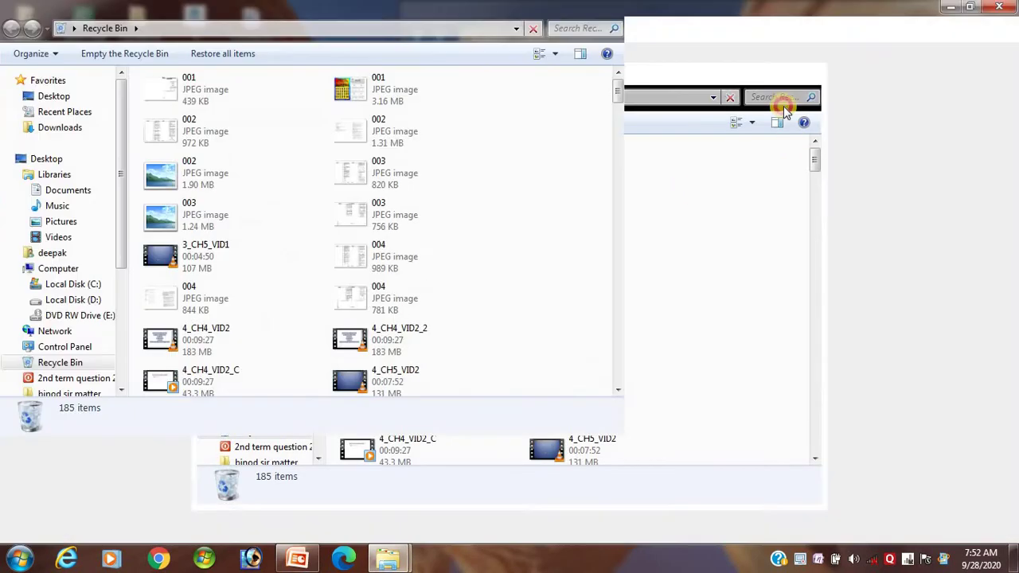
drag(1015, 141, 1013, 478)
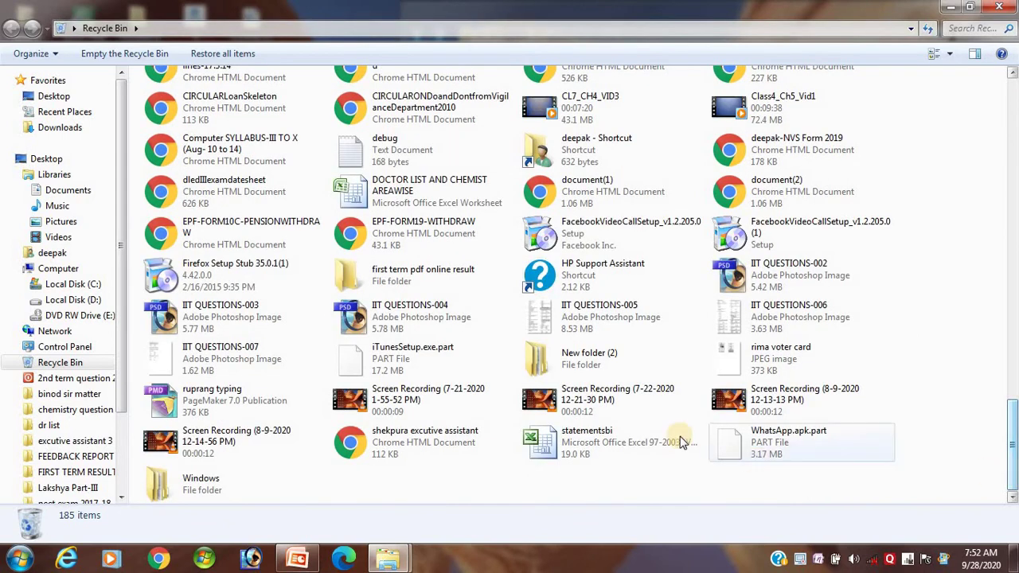
right_click(585, 356)
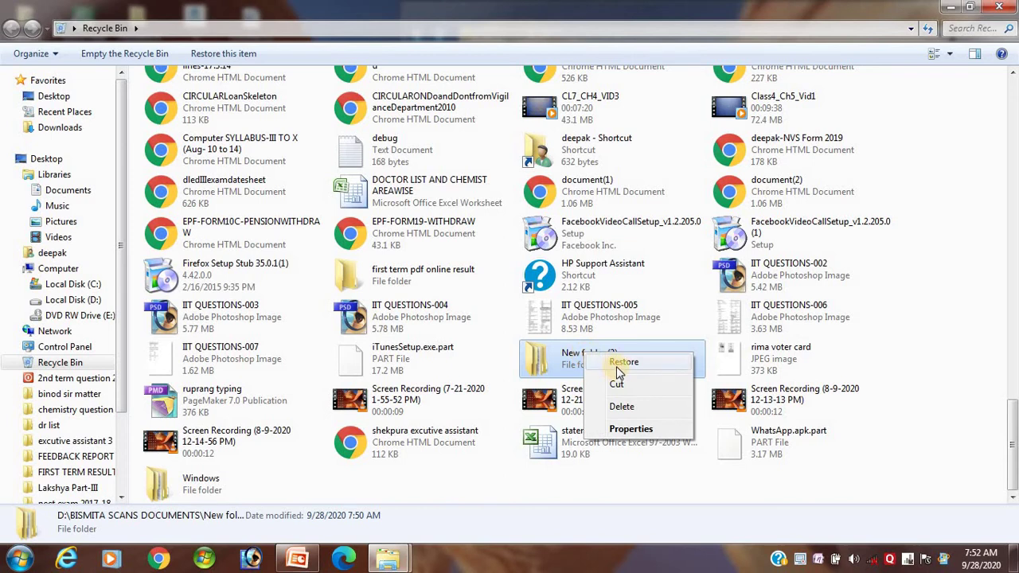
click(620, 364)
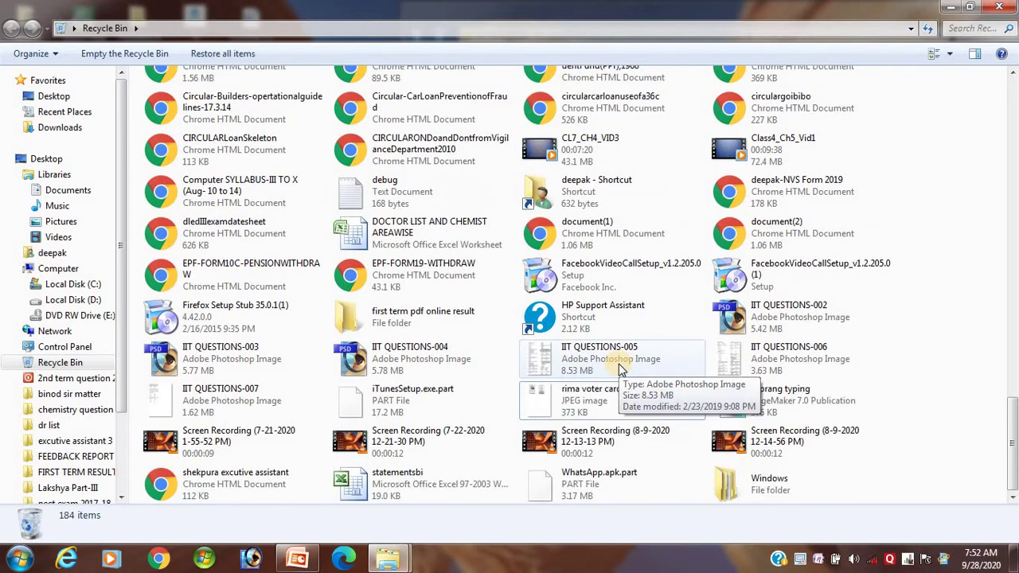
click(951, 8)
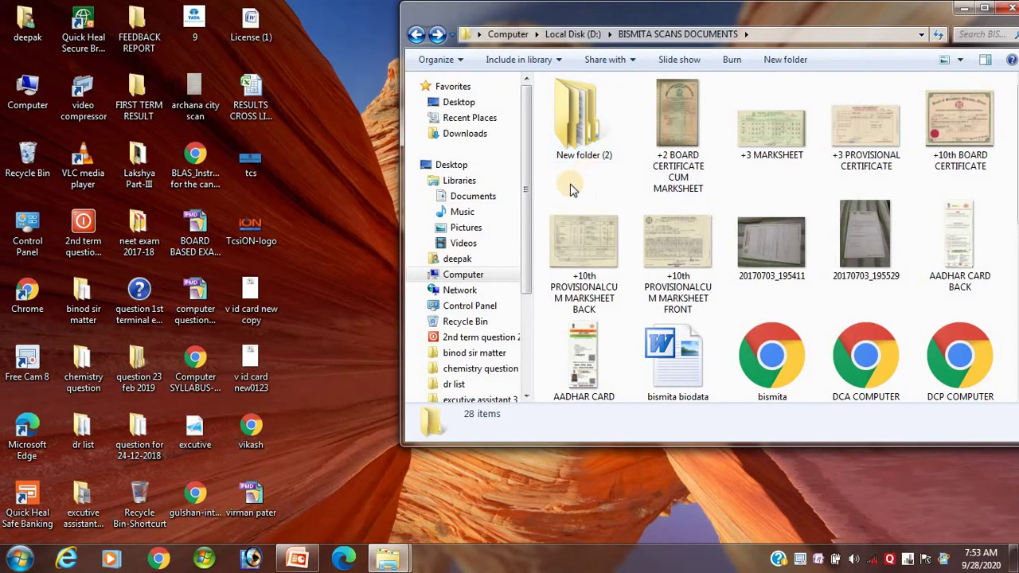
click(984, 8)
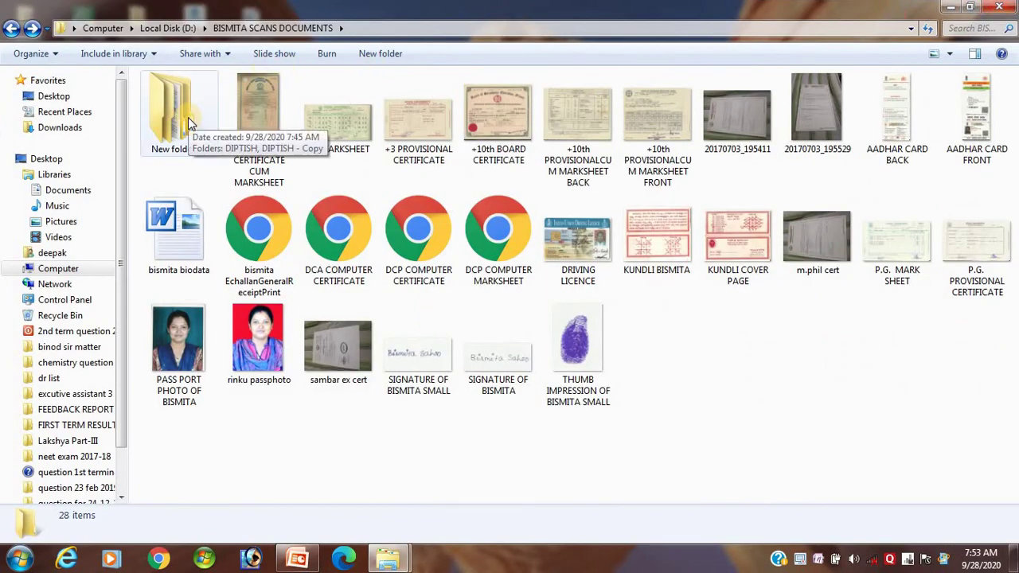
click(974, 8)
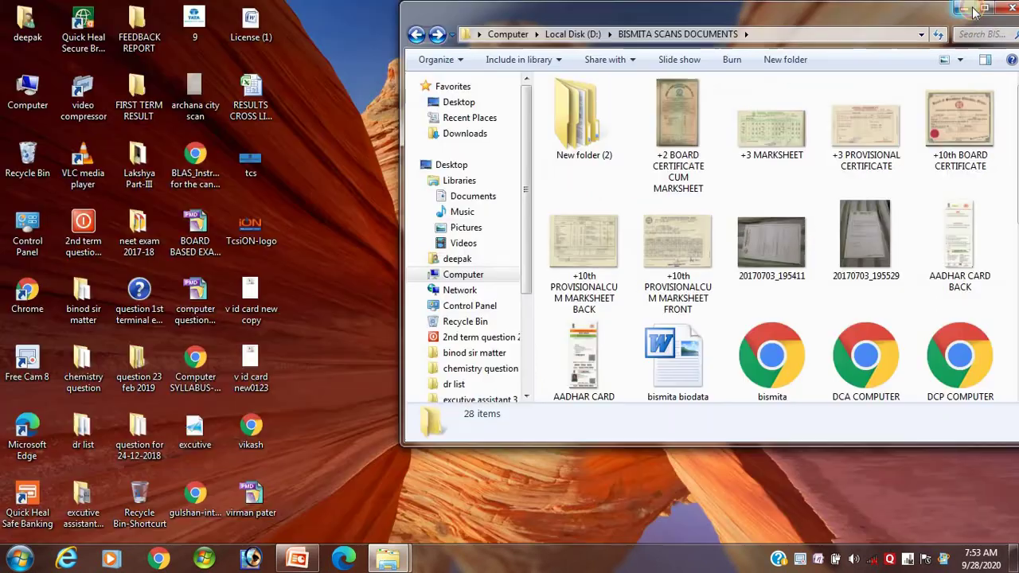
- Copy New folder (2) to the desktop, merging it with the same-named folder, and check the desktop copy's contents
click(599, 132)
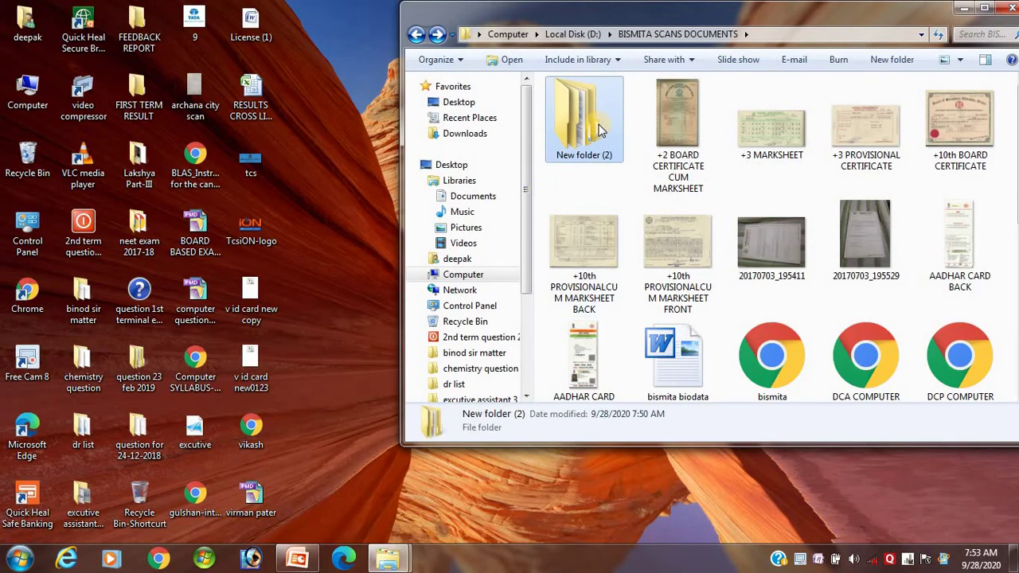
drag(589, 136, 34, 186)
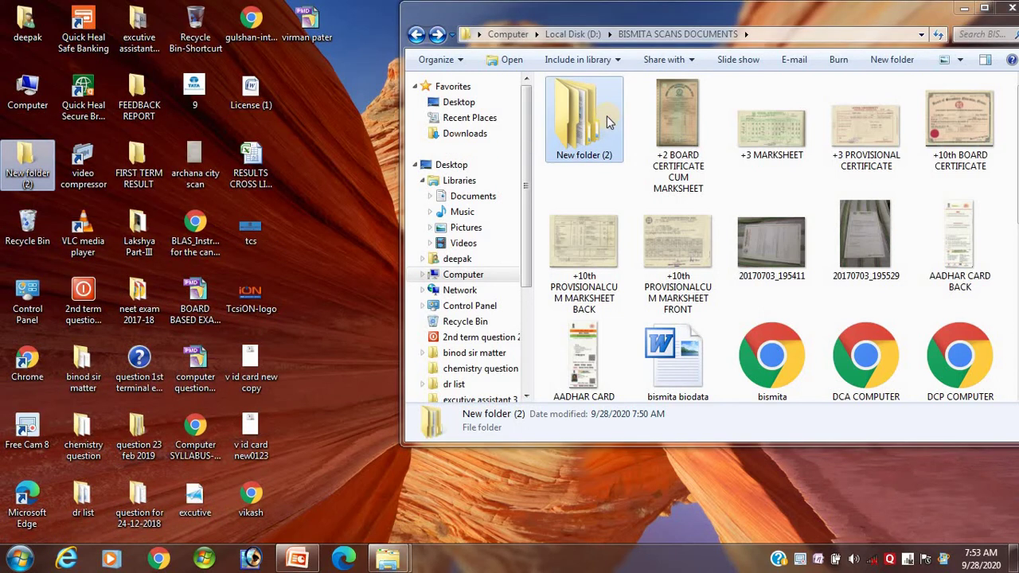
drag(538, 150, 29, 184)
drag(378, 180, 37, 187)
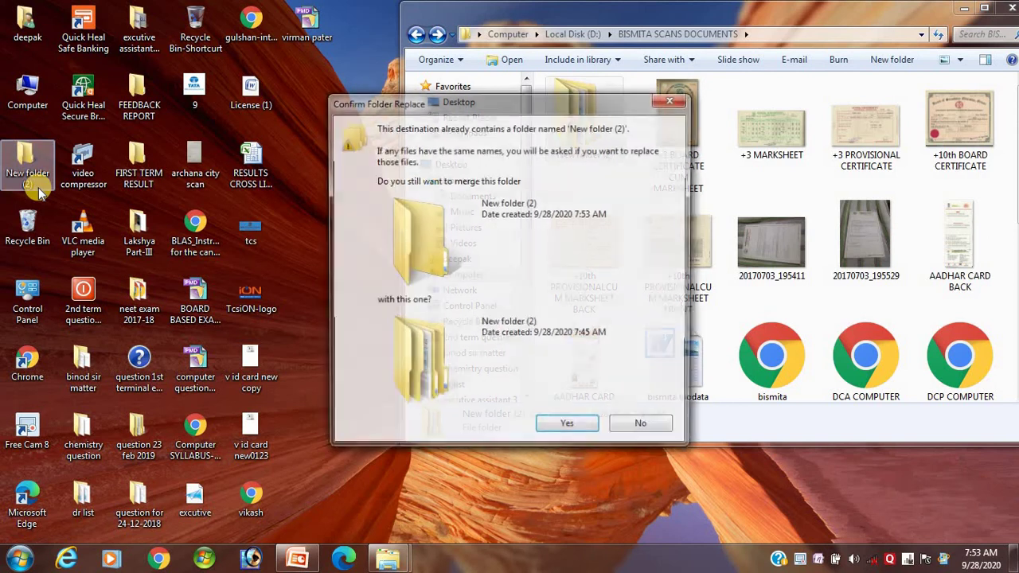
click(569, 428)
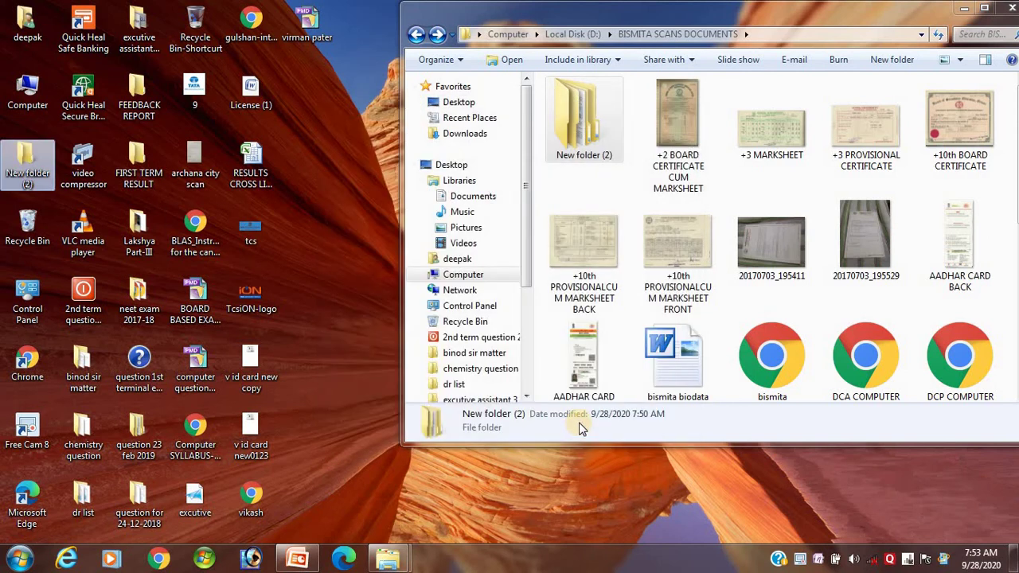
double_click(28, 173)
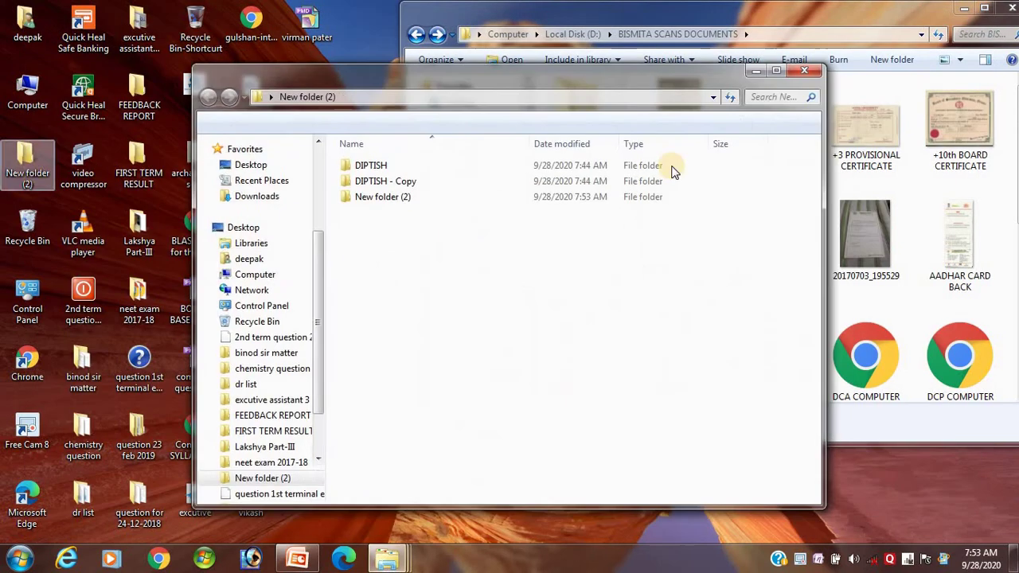
click(814, 73)
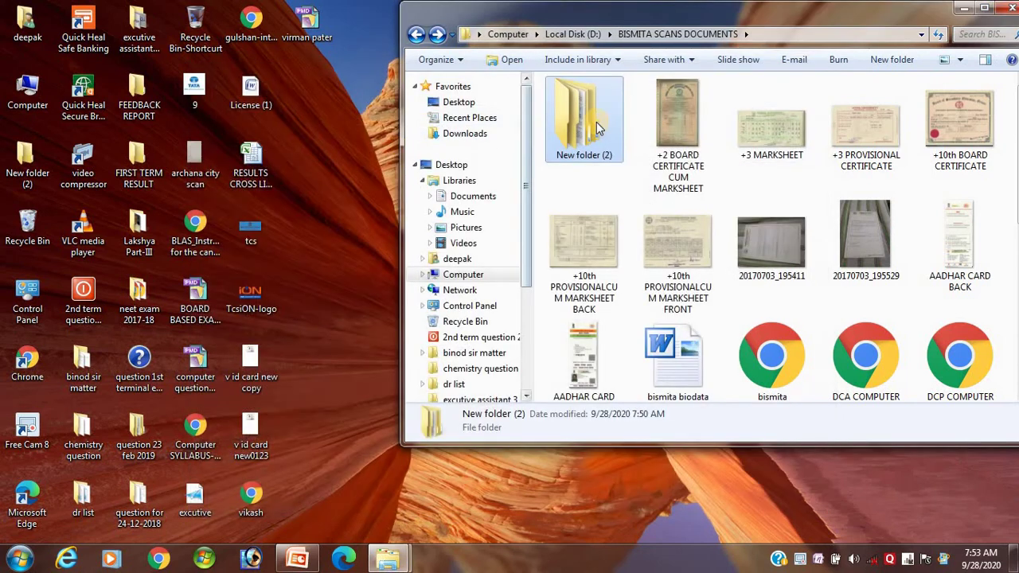
- Cancel another copy of New folder (2) to the desktop and delete the New folder (2) lying on the desktop
drag(583, 120, 56, 251)
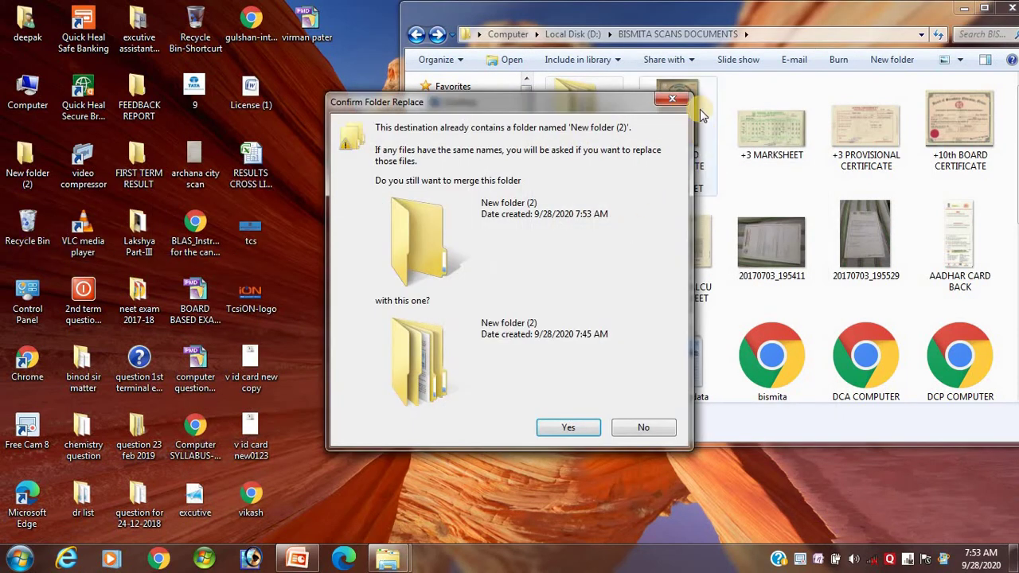
click(662, 101)
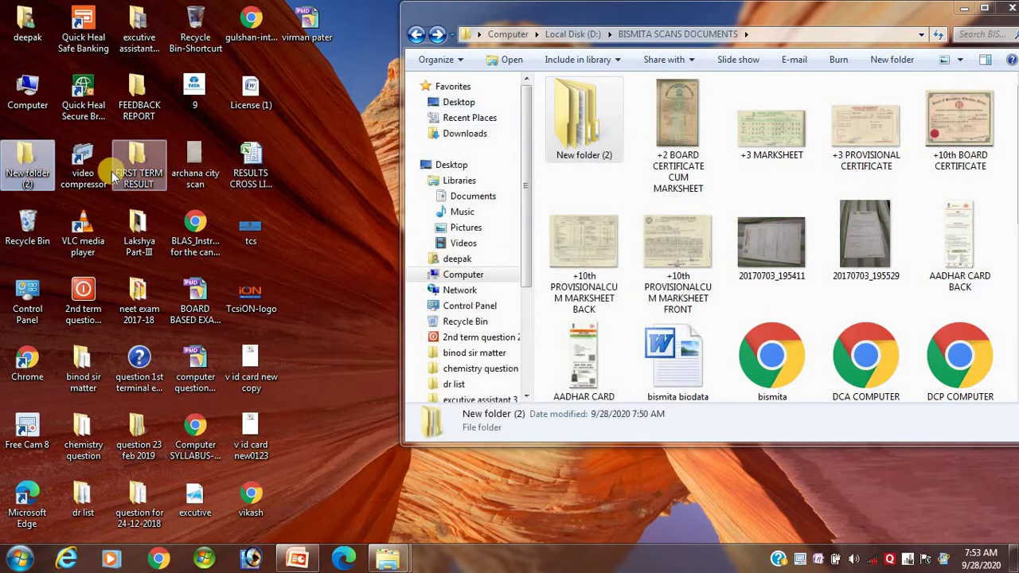
click(41, 167)
key(Delete)
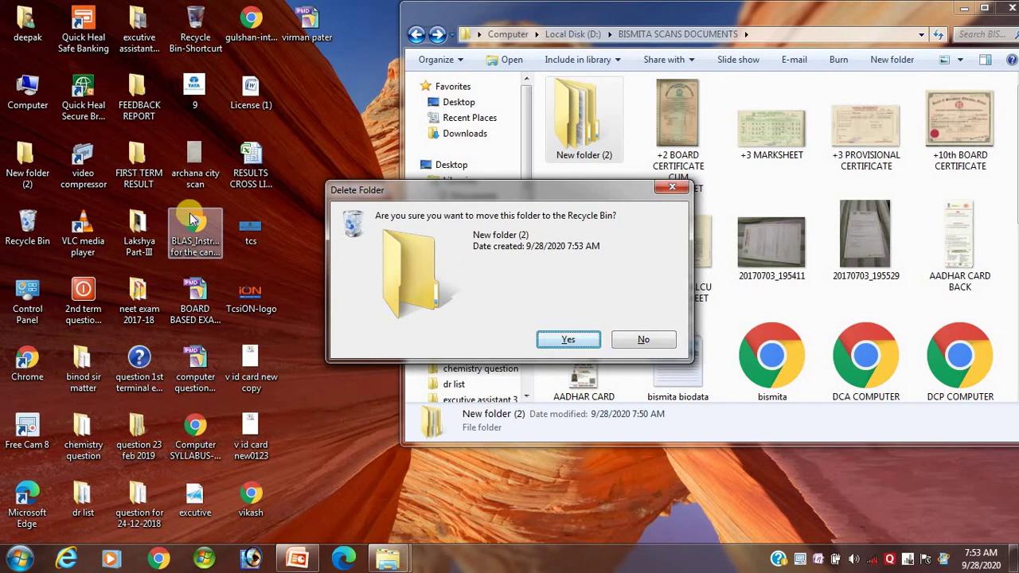
key(Return)
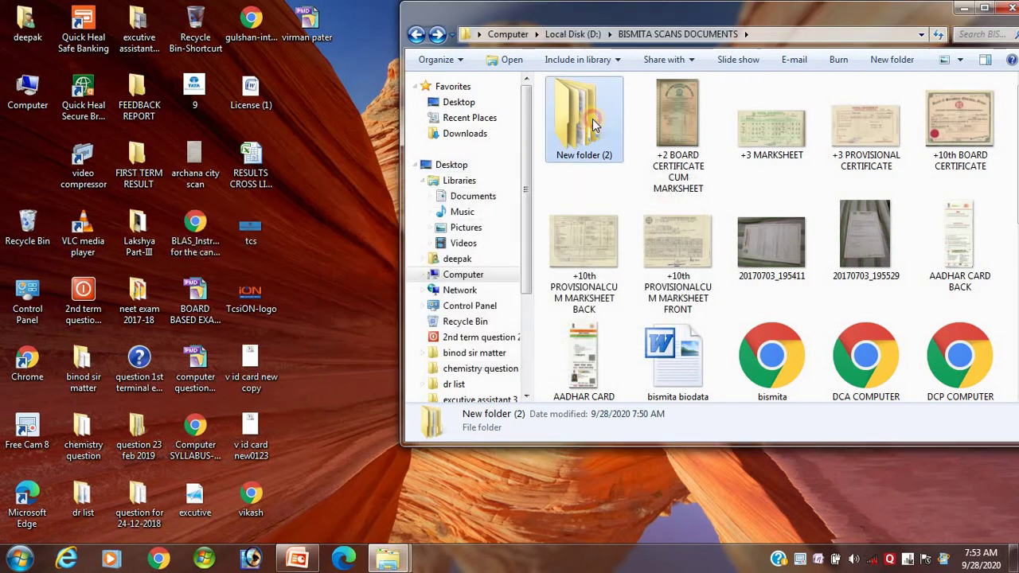
- Move New folder (2) from the scanned-documents folder to the Recycle Bin and locate it inside the bin
drag(599, 117, 27, 247)
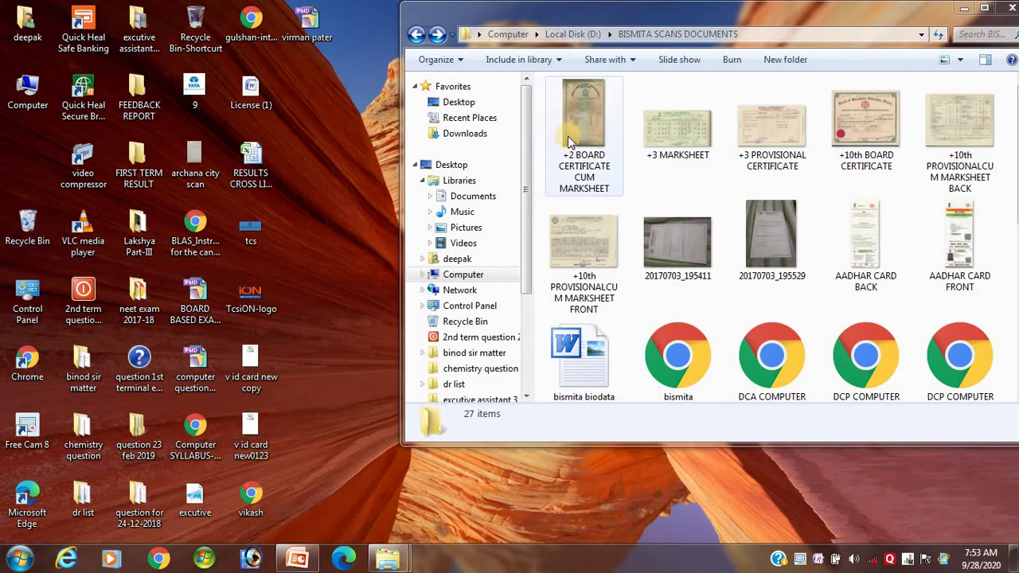
double_click(35, 228)
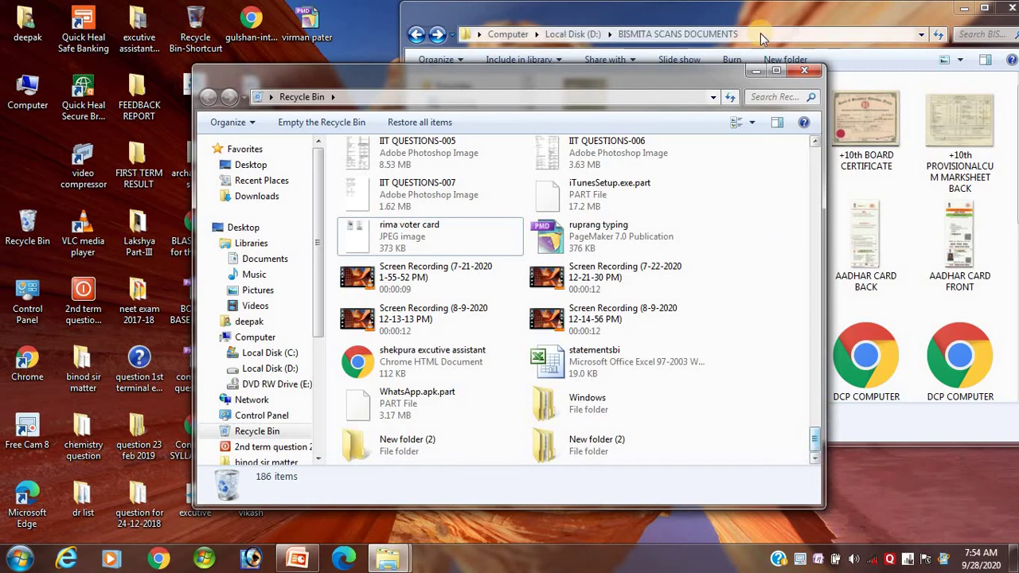
click(776, 73)
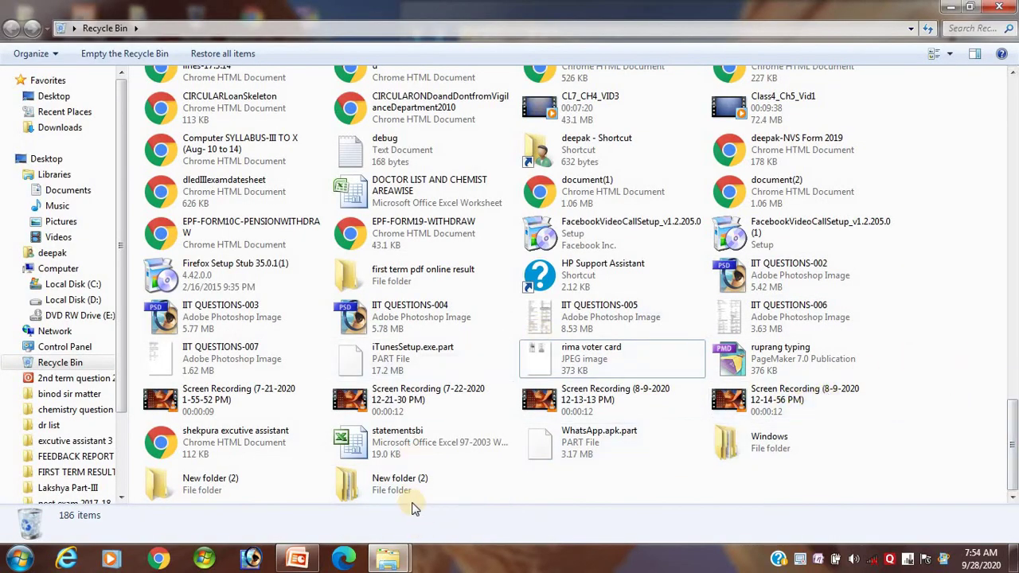
mouse_move(409, 494)
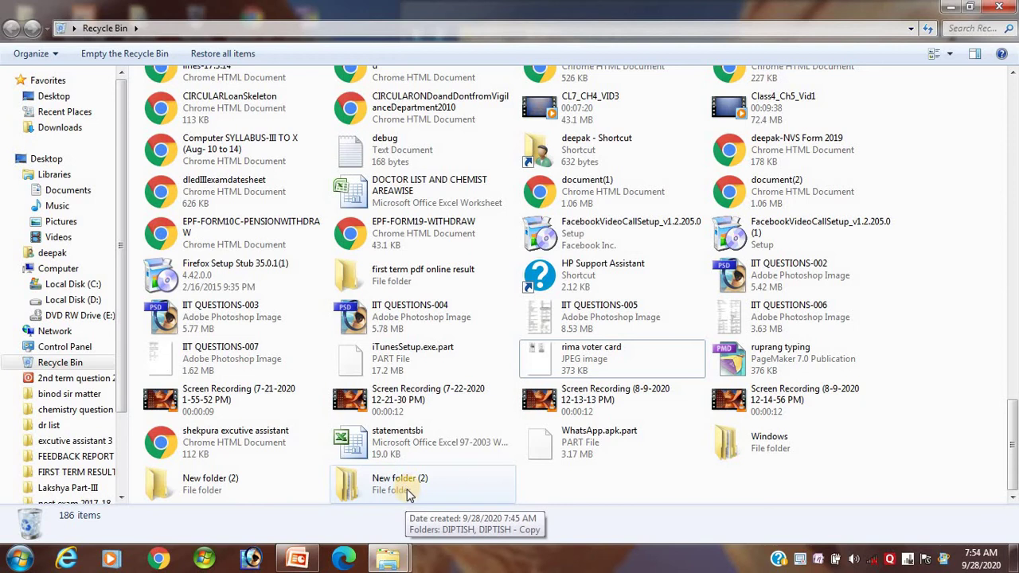
click(970, 5)
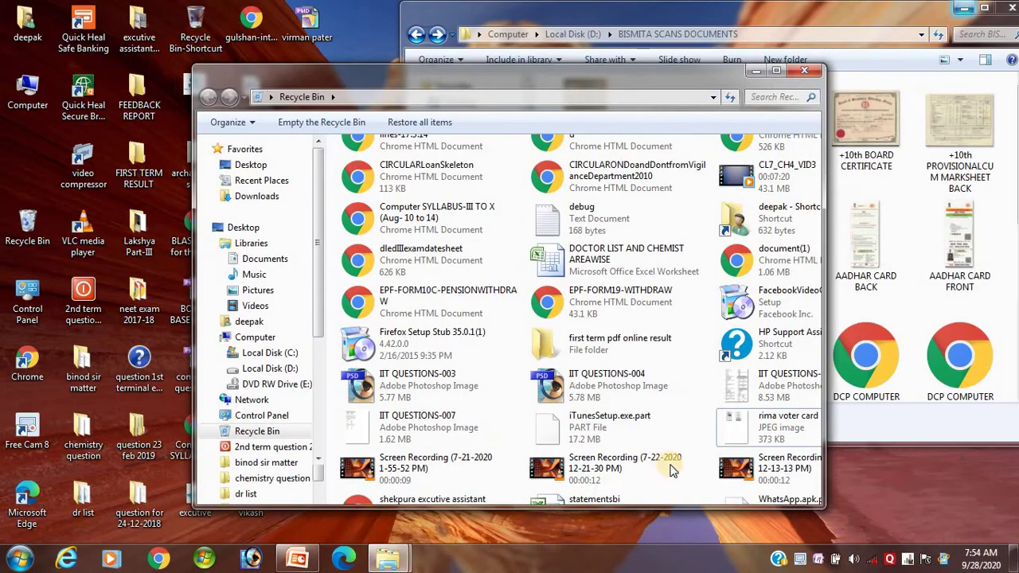
mouse_move(617, 449)
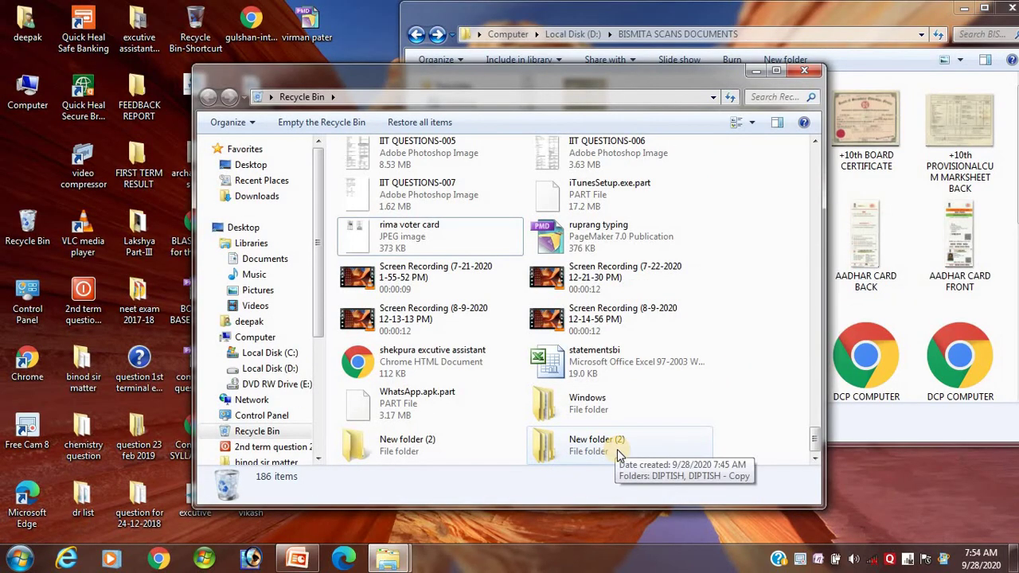
- Restore the New folder (2) that came from the scanned-documents folder, close the Recycle Bin, and maximize the original folder's window
right_click(617, 458)
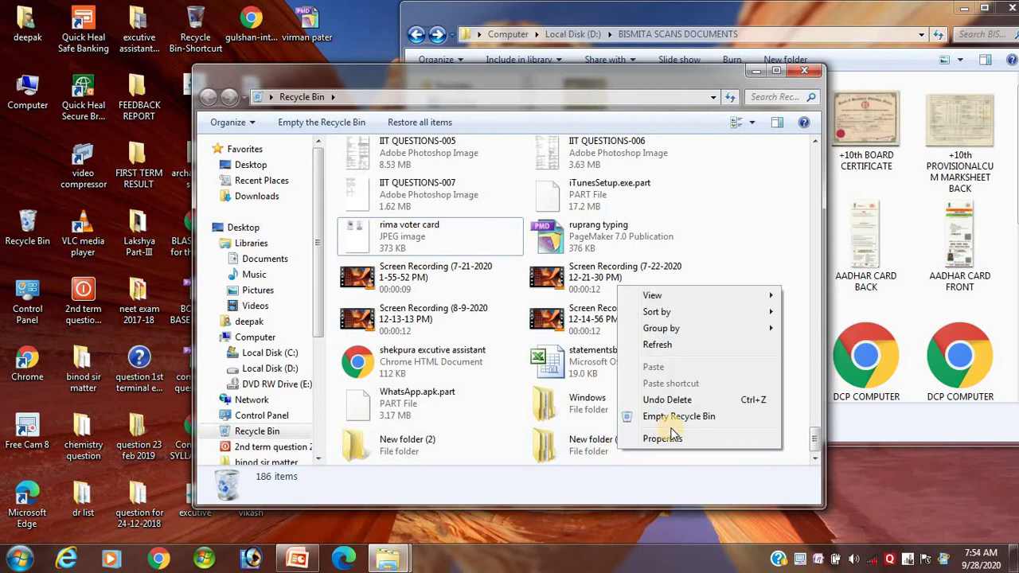
click(773, 71)
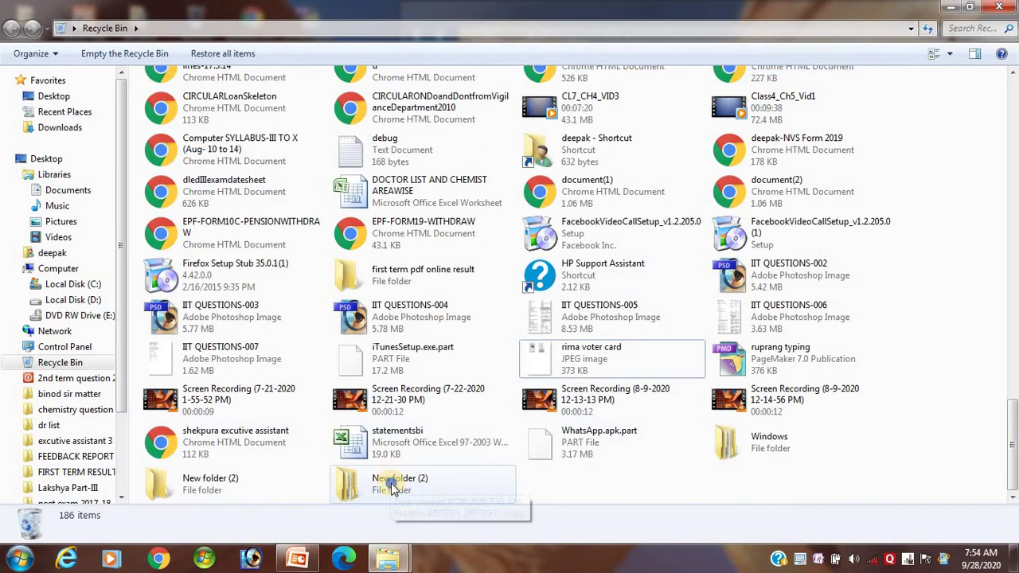
right_click(392, 487)
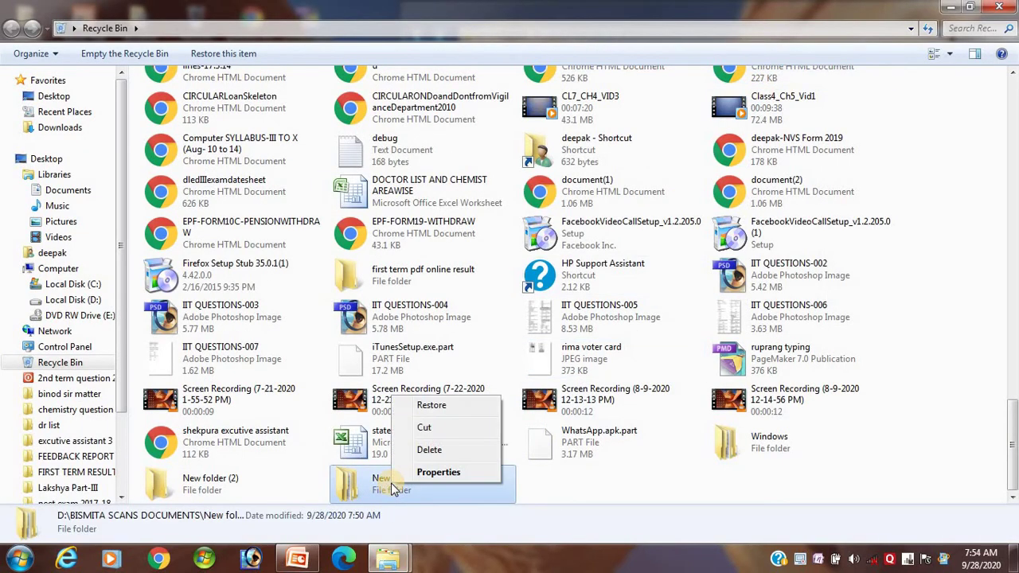
click(448, 407)
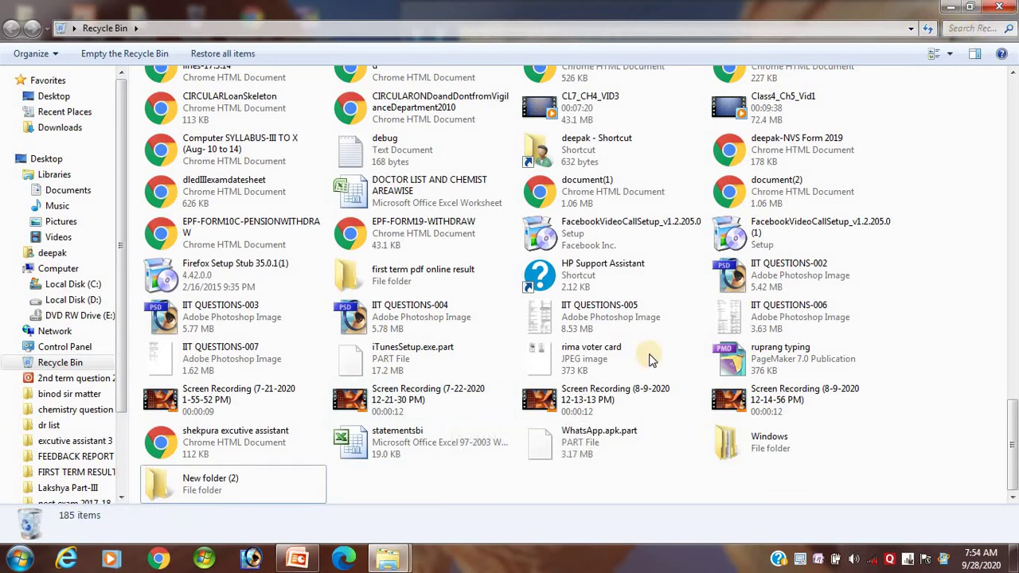
click(999, 6)
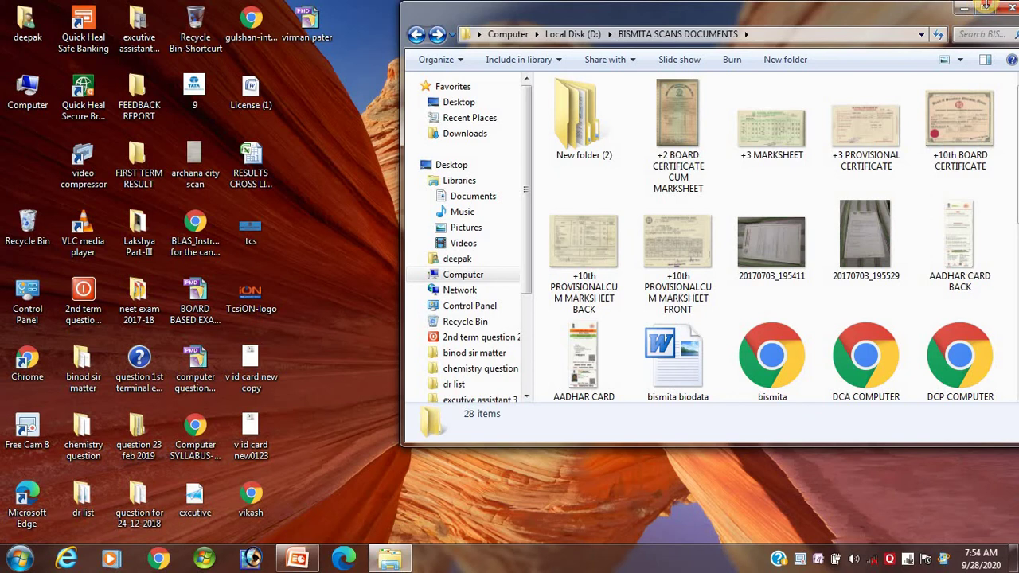
click(987, 7)
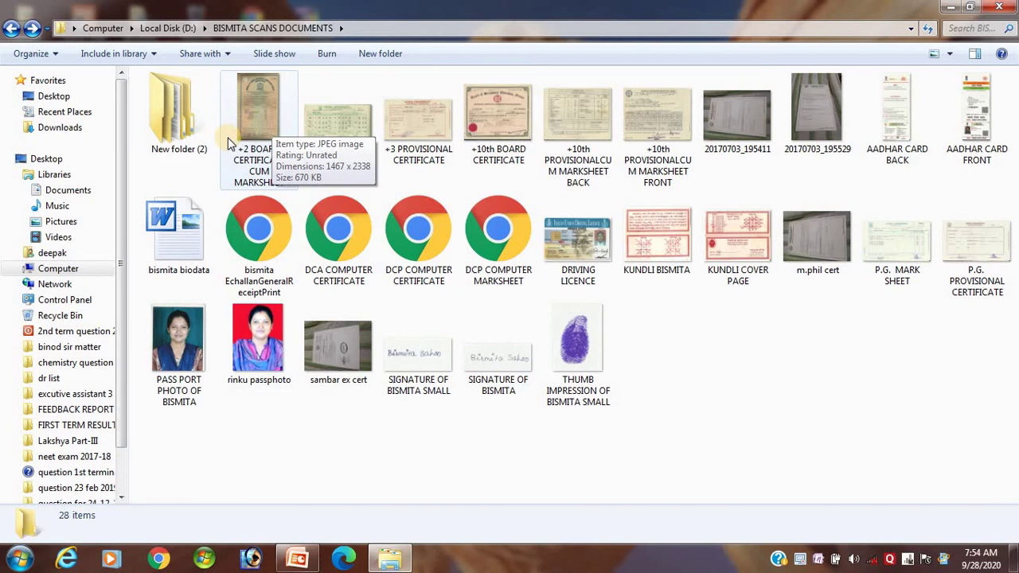
- Delete New folder (2) from the scanned-documents folder to the Recycle Bin
click(180, 149)
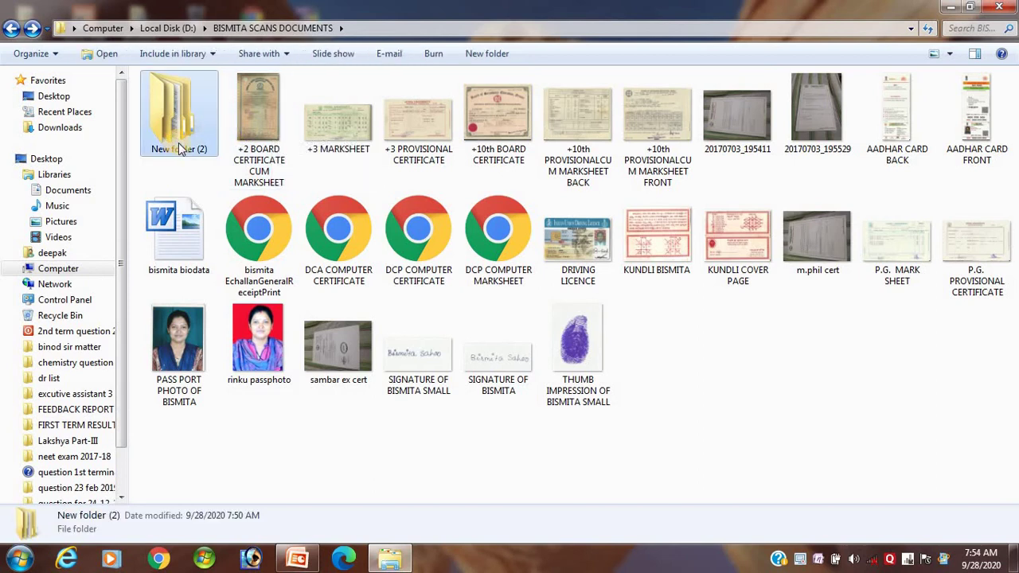
key(Delete)
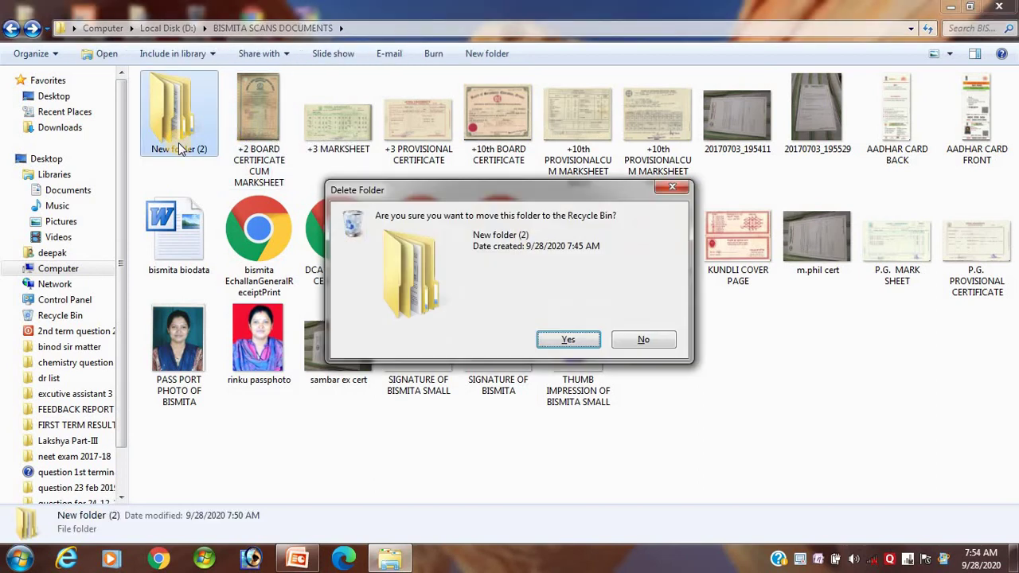
key(Return)
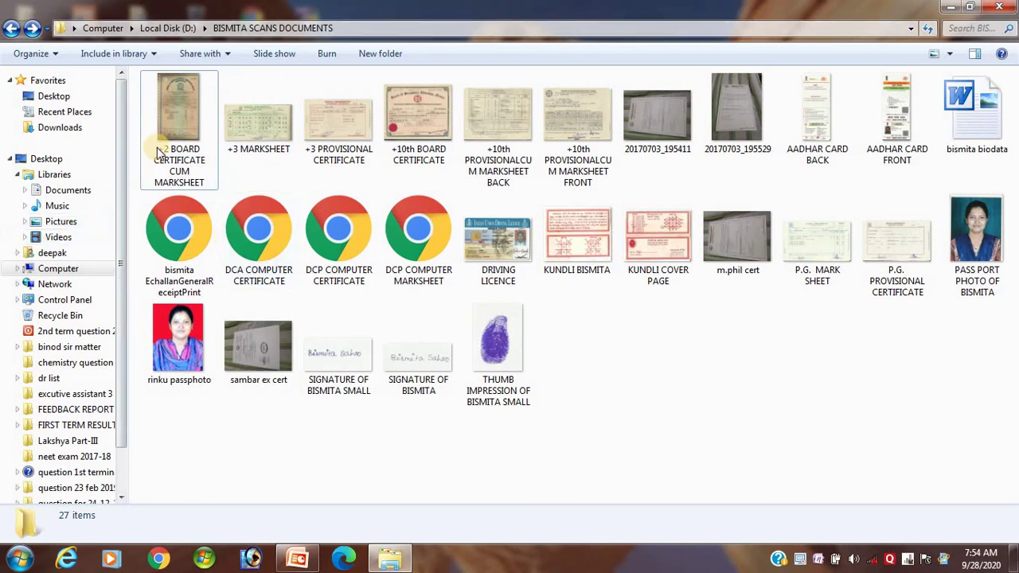
- Examine which programs are offered for opening the +3 MARKSHEET image, and leave the image unopened
click(249, 142)
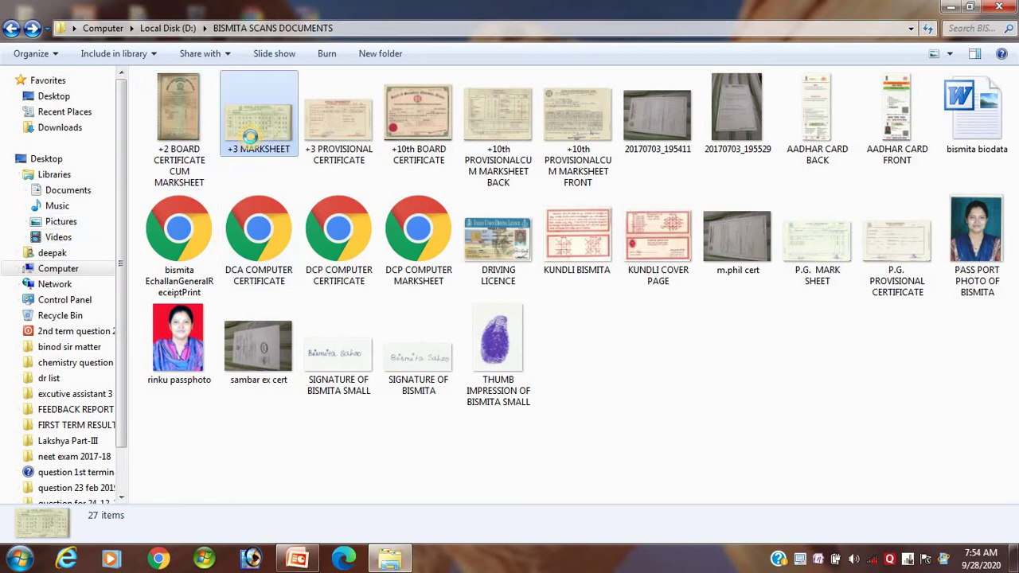
right_click(250, 137)
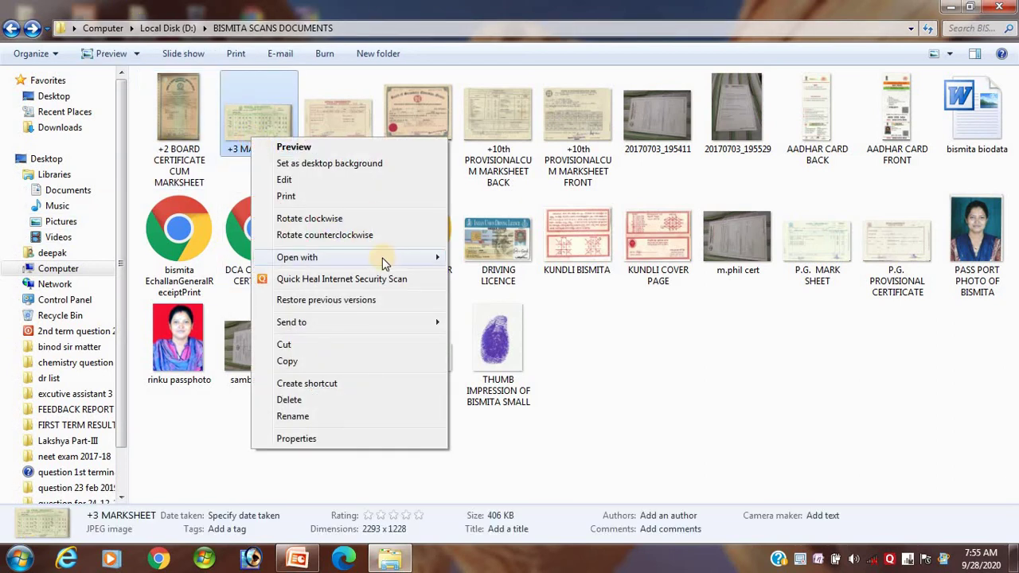
mouse_move(385, 262)
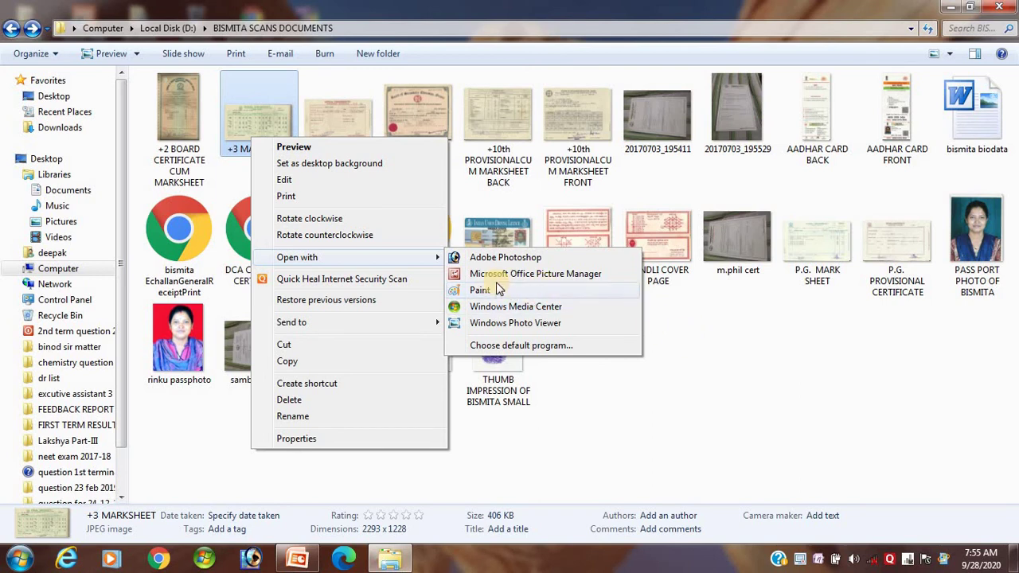
click(758, 358)
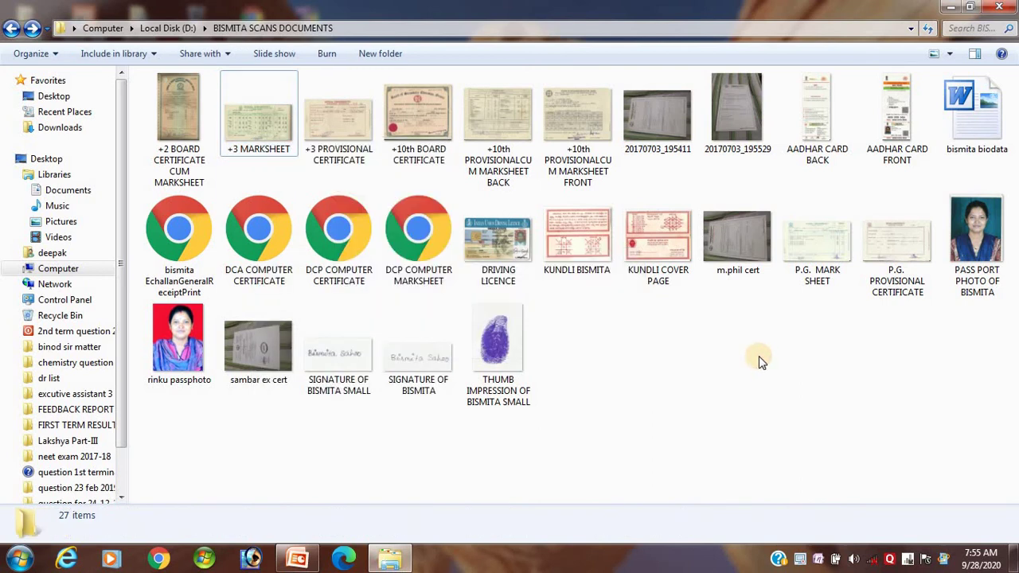
- Examine the Open with program choices for the biodata Word document, and close the dialog without opening the file
right_click(979, 145)
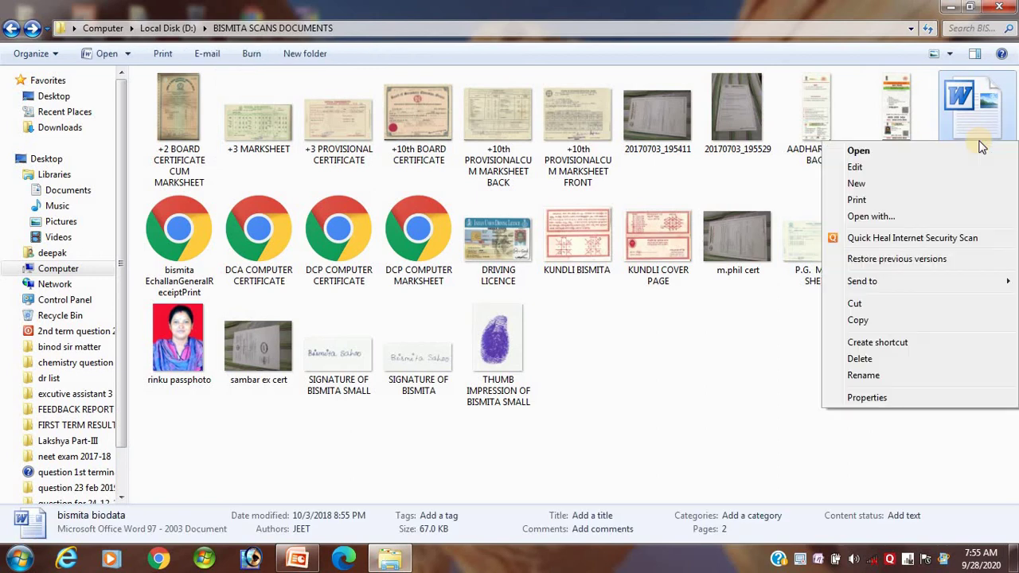
click(873, 218)
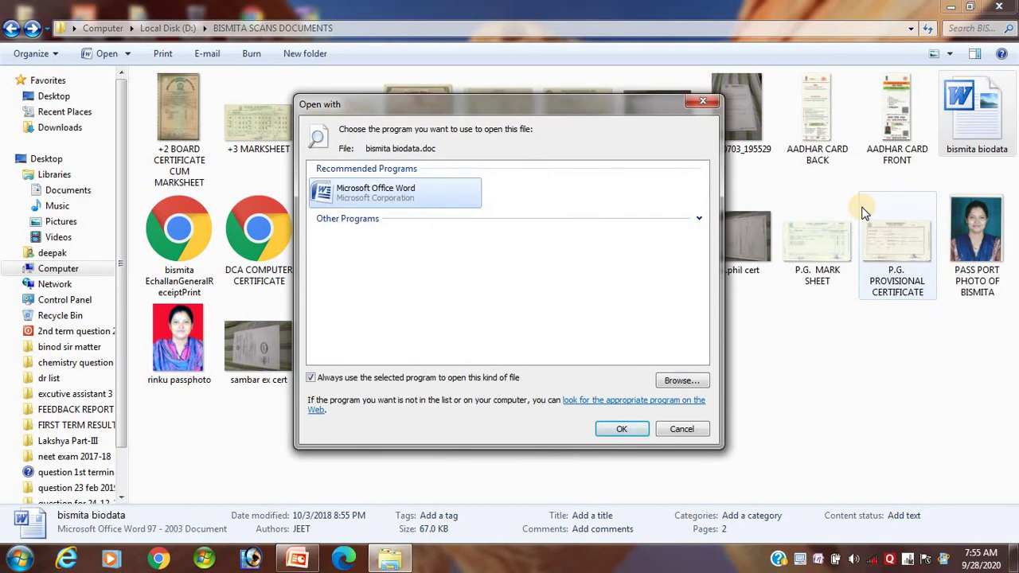
click(363, 196)
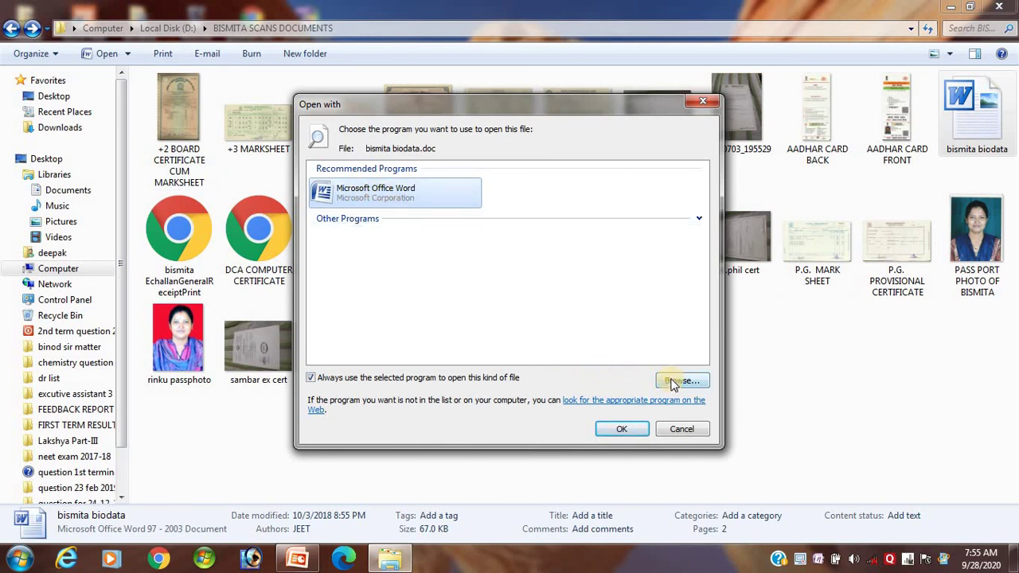
click(702, 101)
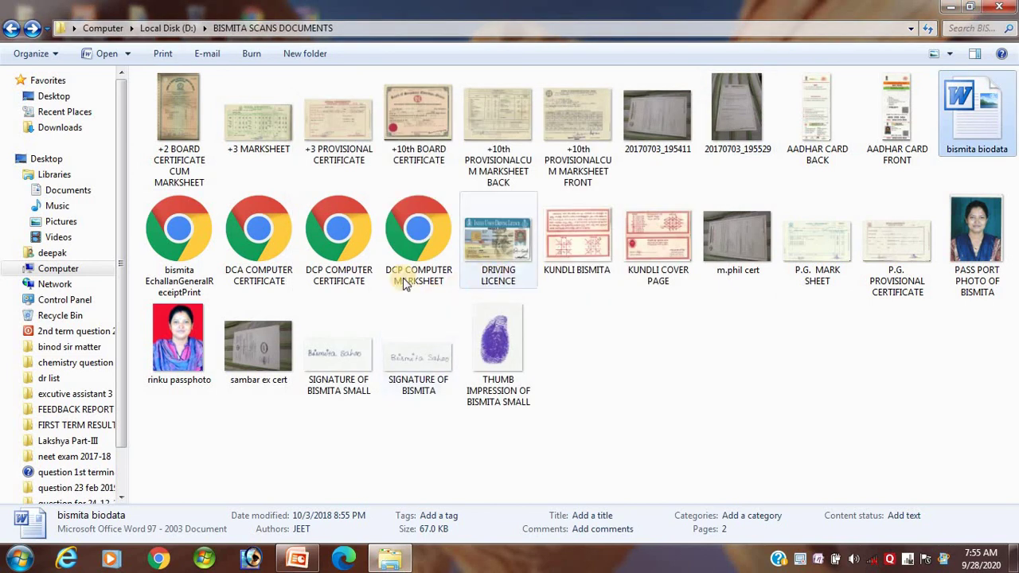
- Examine the programs offered for opening the red-background passport photo, and dismiss the choices without picking one
right_click(167, 367)
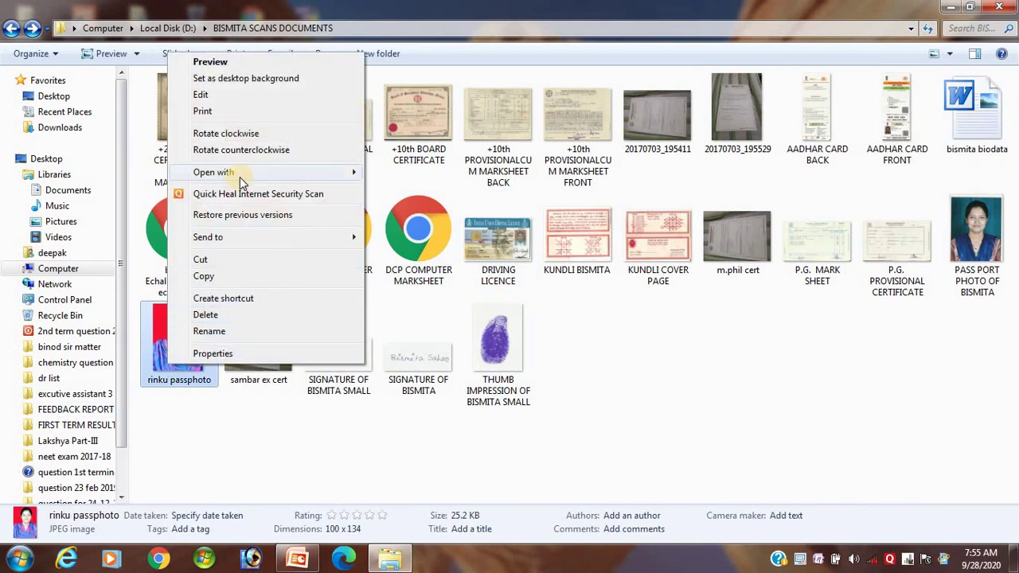
mouse_move(240, 177)
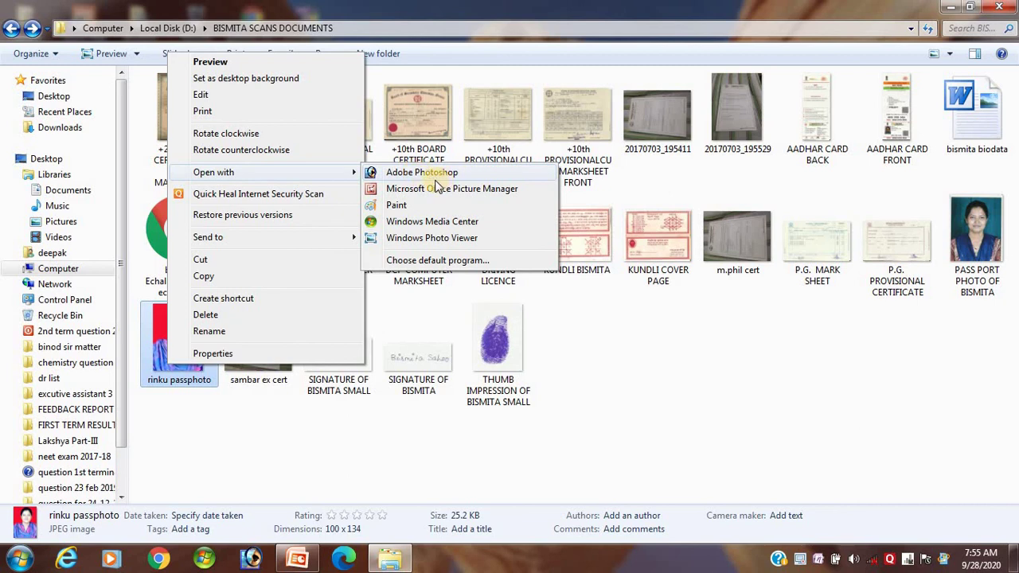
click(614, 371)
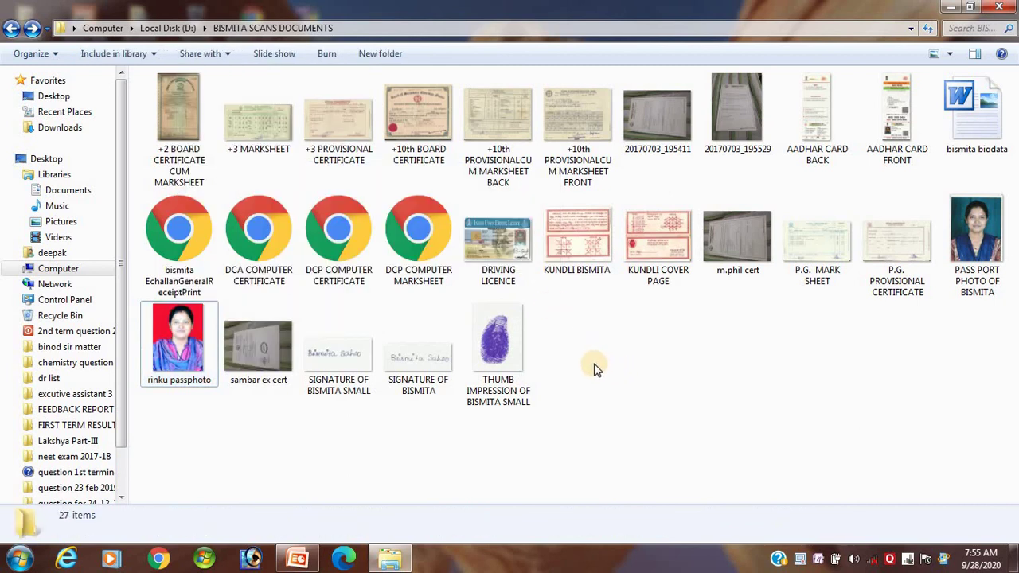